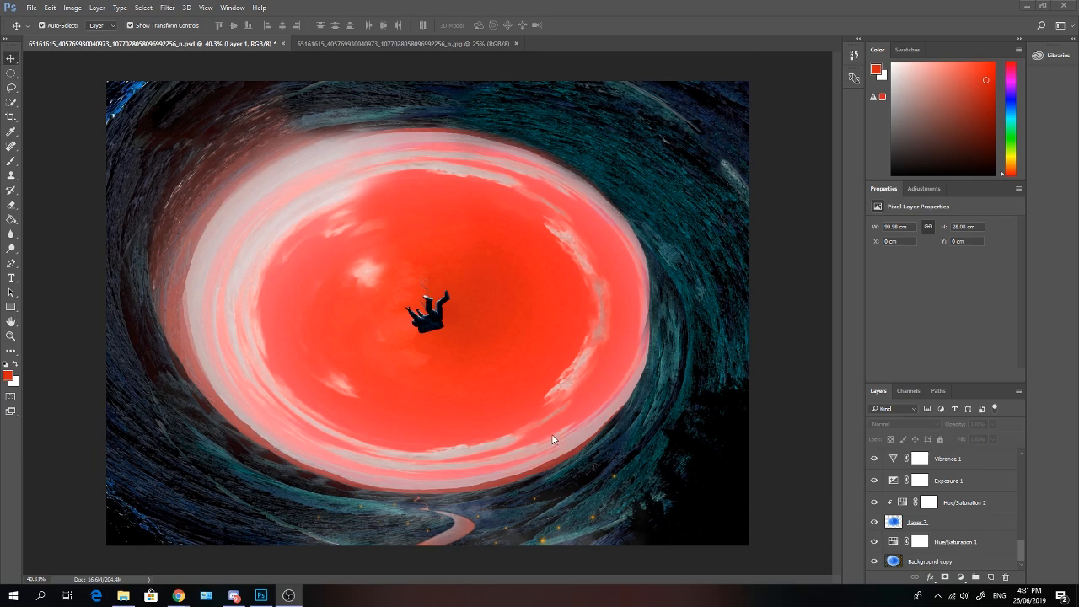
Compare the finished red-vortex composite and its layer stack with the original landscape photo
{"action": "left_click", "coordinate": [363, 44]}
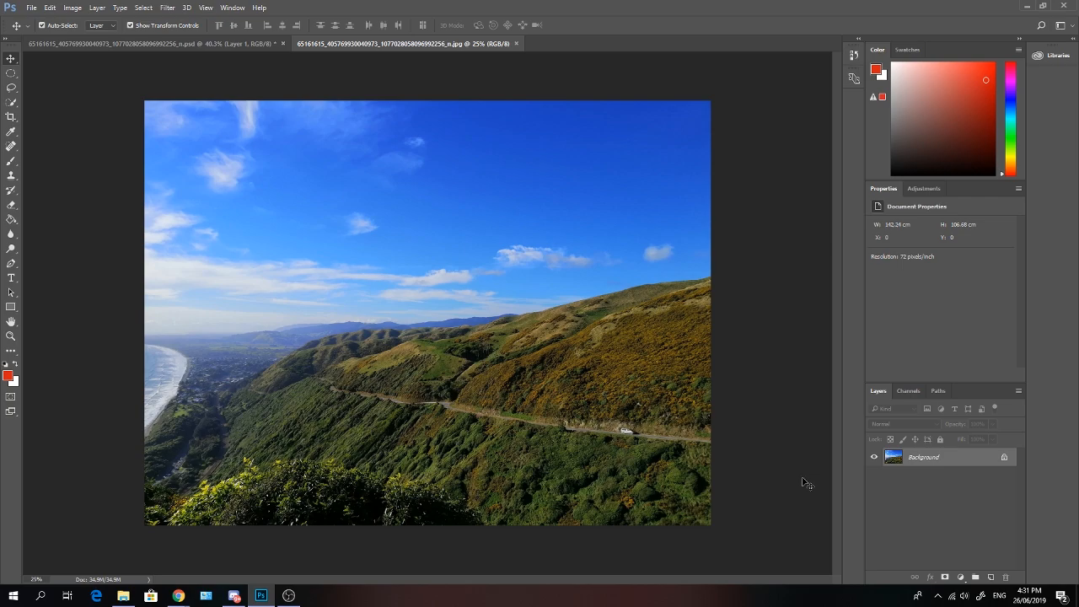
{"action": "left_click", "coordinate": [223, 43]}
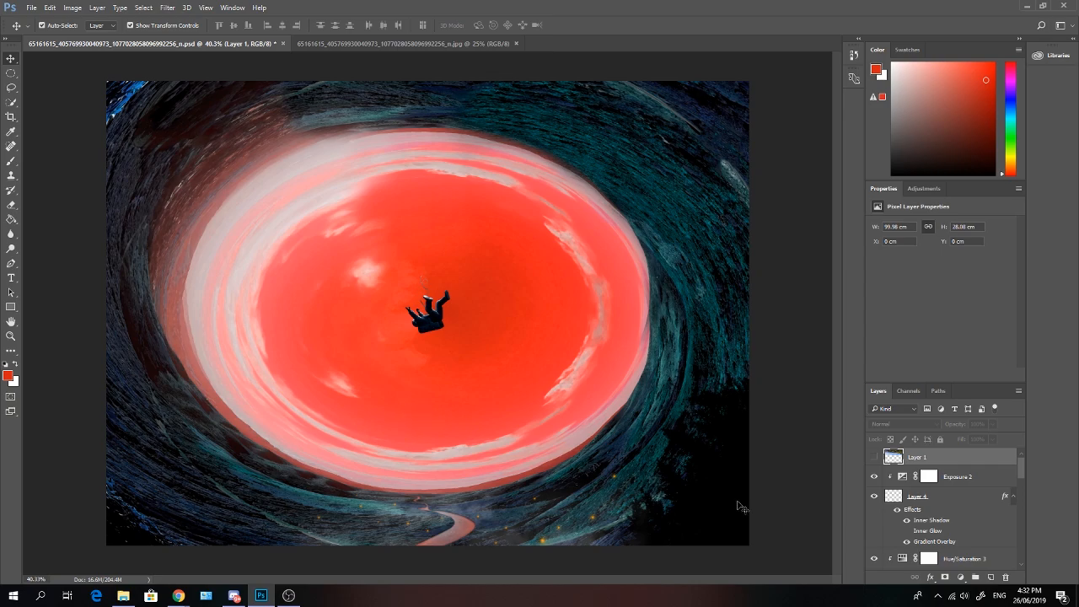
{"action": "scroll", "coordinate": [934, 528], "scroll_direction": "down", "scroll_amount": 1}
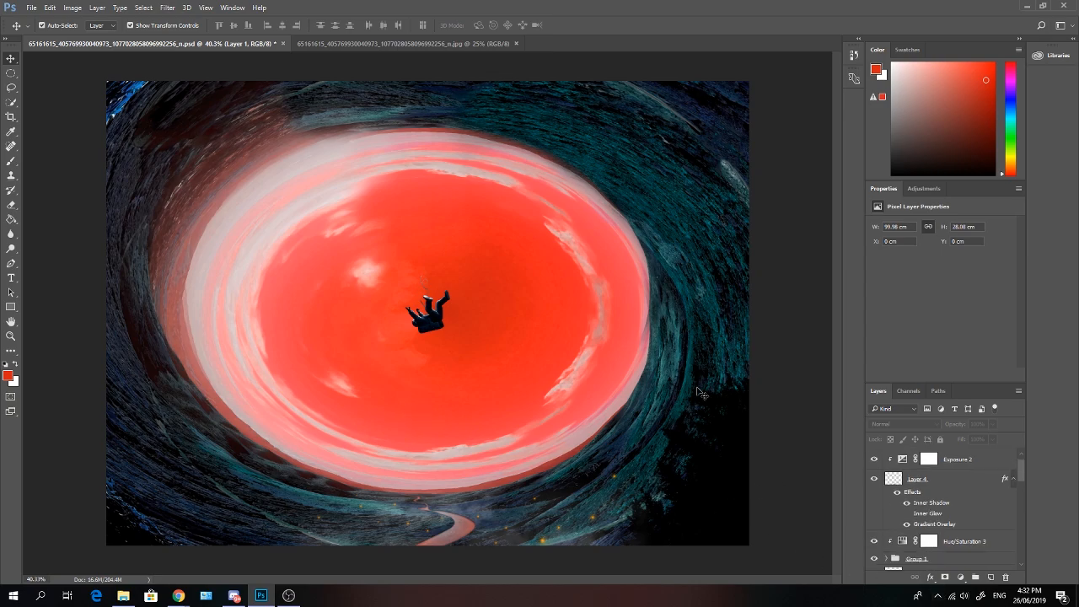
{"action": "scroll", "coordinate": [927, 528], "scroll_direction": "up", "scroll_amount": 1}
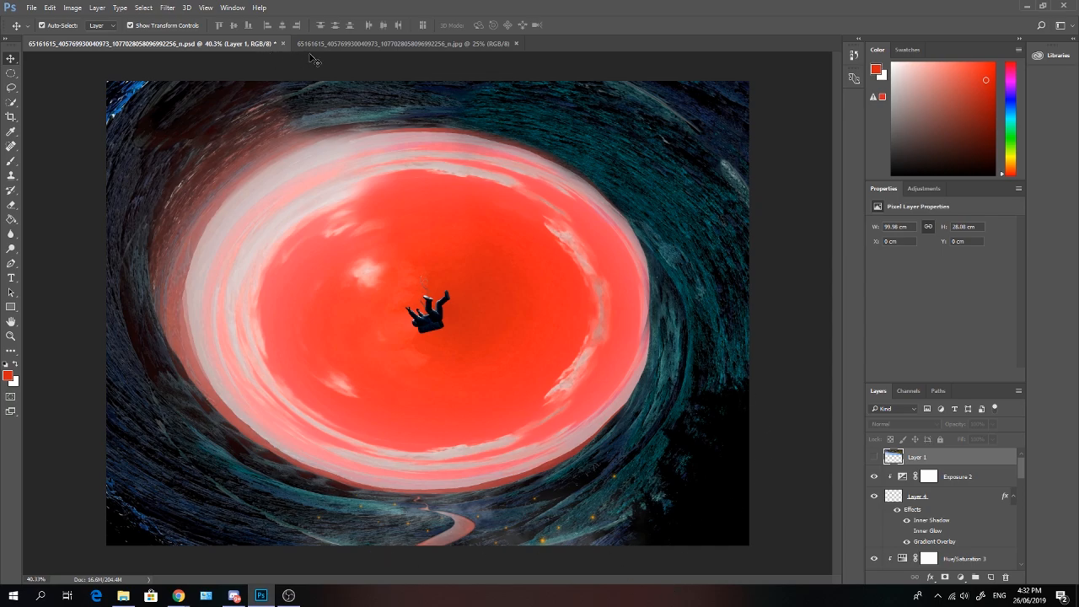
{"action": "left_click", "coordinate": [358, 48]}
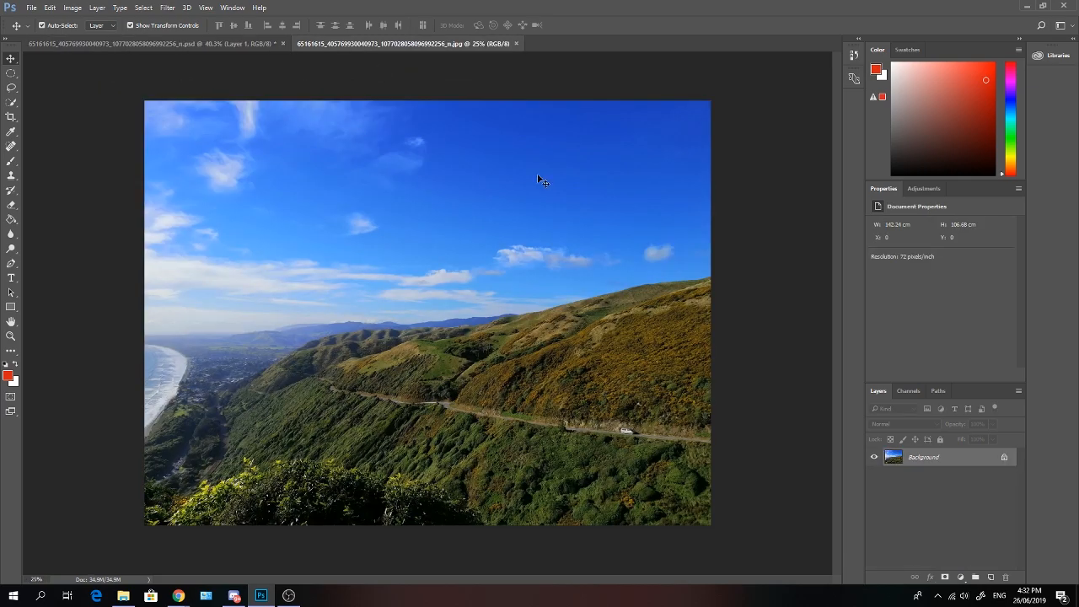
{"action": "left_click", "coordinate": [154, 43]}
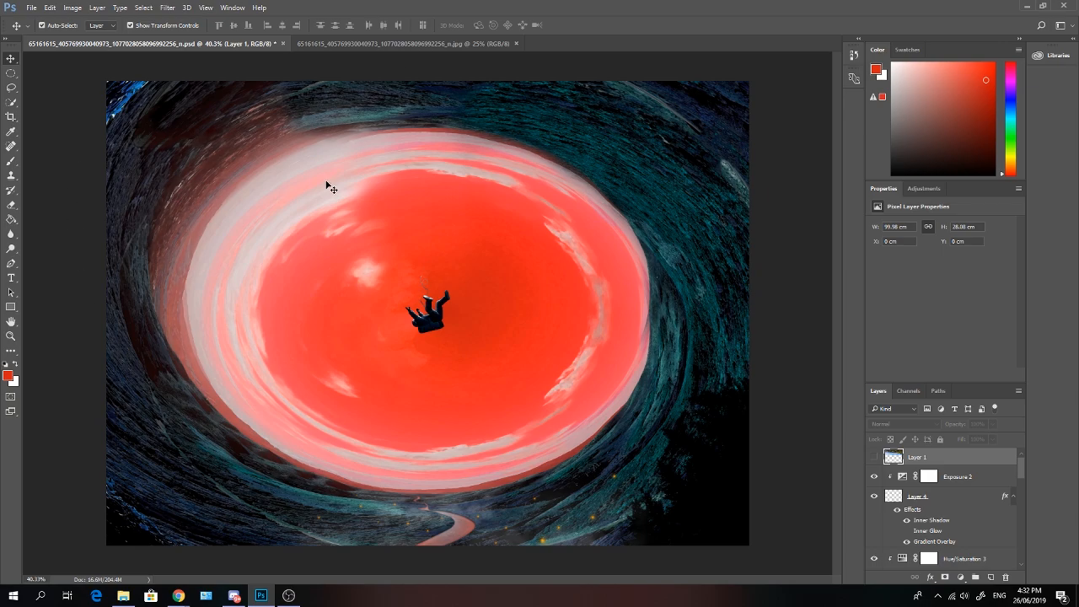
Apply the Polar Coordinates distortion to the original landscape photo using the Rectangular to Polar option
{"action": "left_click", "coordinate": [442, 44]}
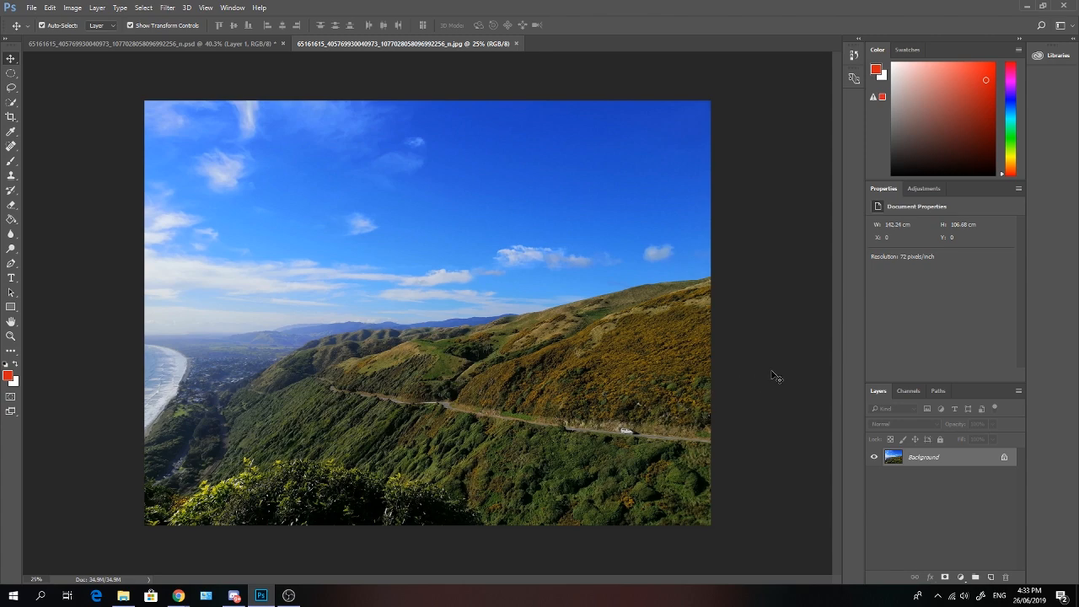
{"action": "left_click", "coordinate": [168, 9]}
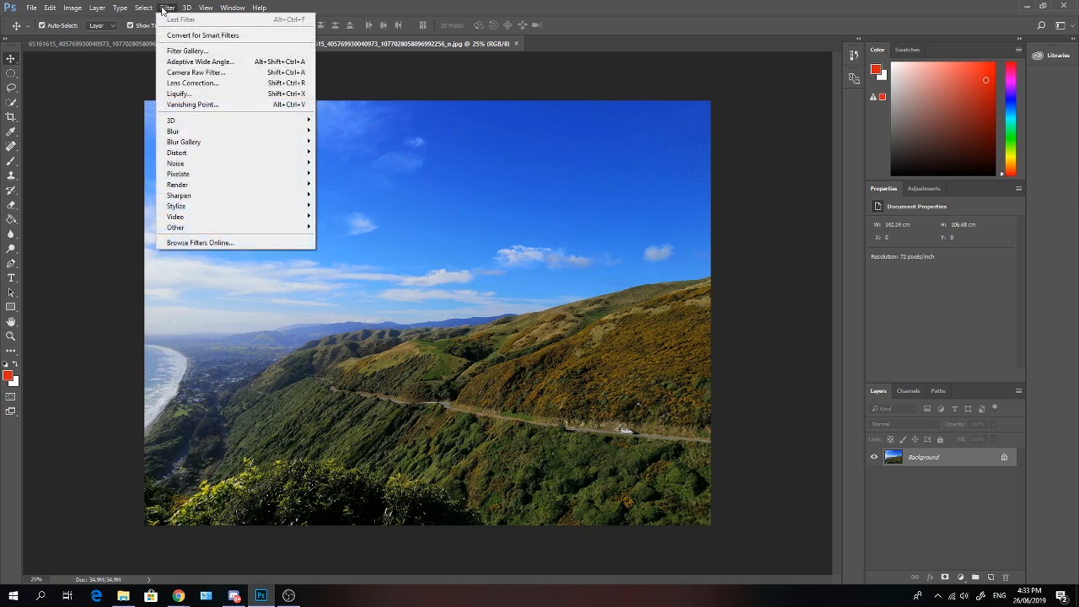
{"action": "mouse_move", "coordinate": [232, 158]}
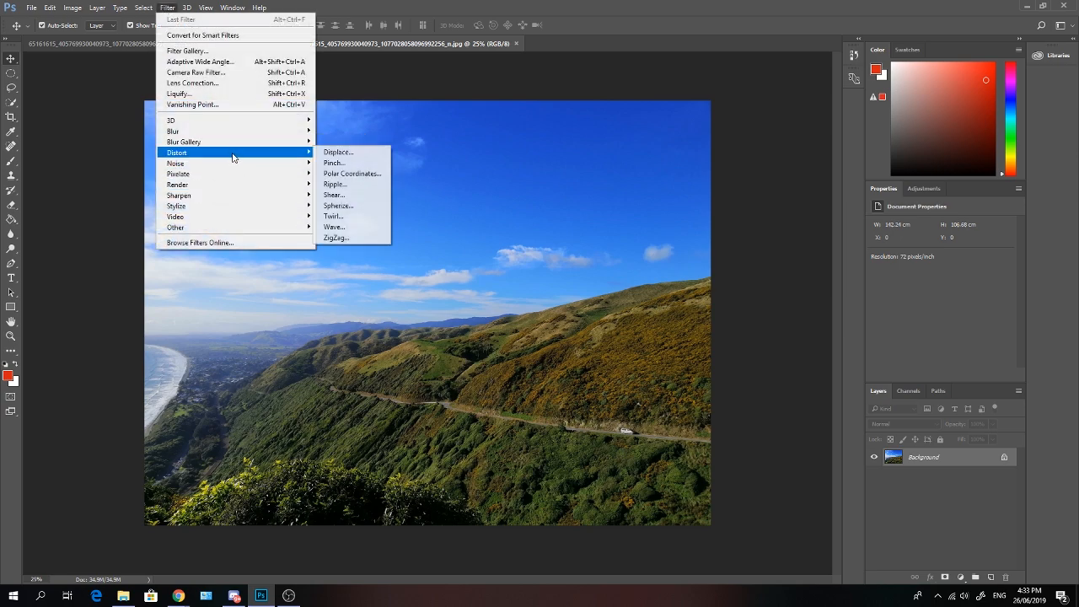
{"action": "left_click", "coordinate": [352, 173]}
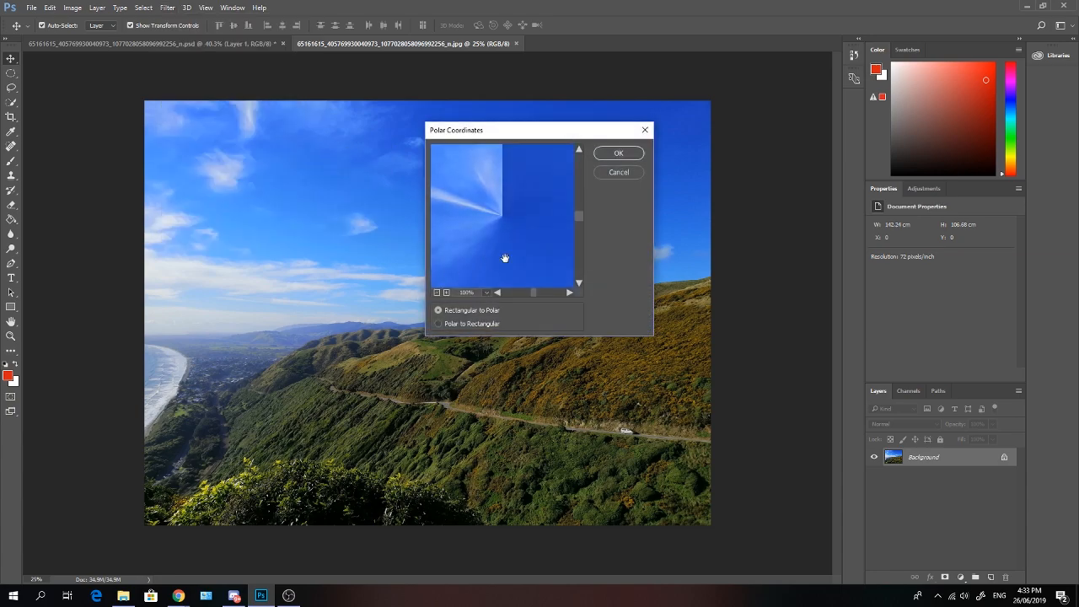
{"action": "left_click", "coordinate": [437, 291]}
{"action": "left_click", "coordinate": [436, 292]}
{"action": "left_click", "coordinate": [436, 291]}
{"action": "left_click", "coordinate": [437, 291]}
{"action": "left_click", "coordinate": [436, 292]}
{"action": "left_click", "coordinate": [436, 292]}
{"action": "left_click", "coordinate": [437, 292]}
{"action": "left_click", "coordinate": [436, 292]}
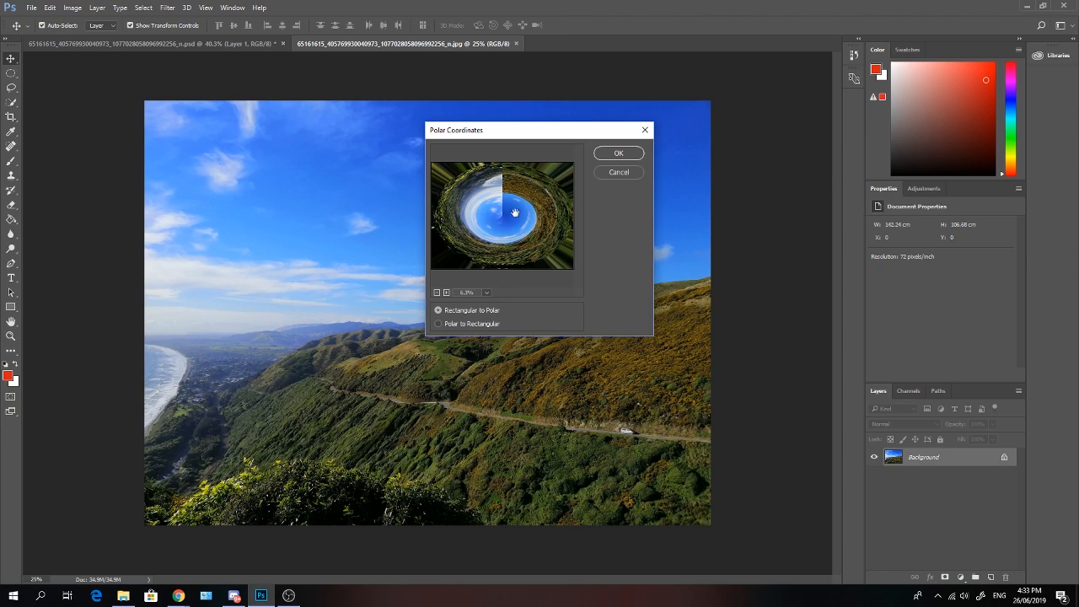
{"action": "left_click", "coordinate": [440, 324]}
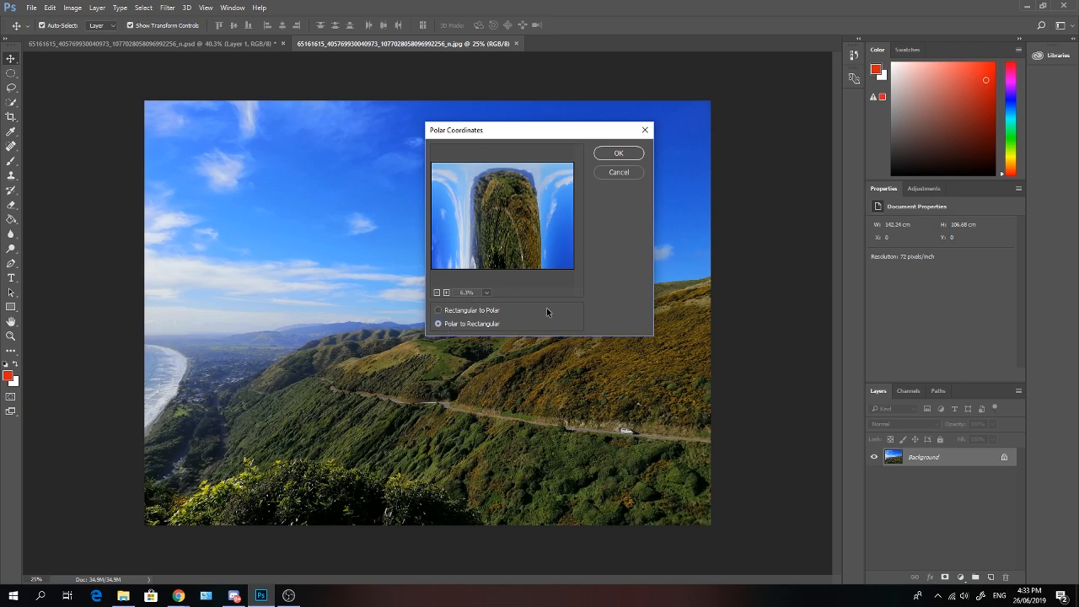
{"action": "left_click", "coordinate": [442, 311]}
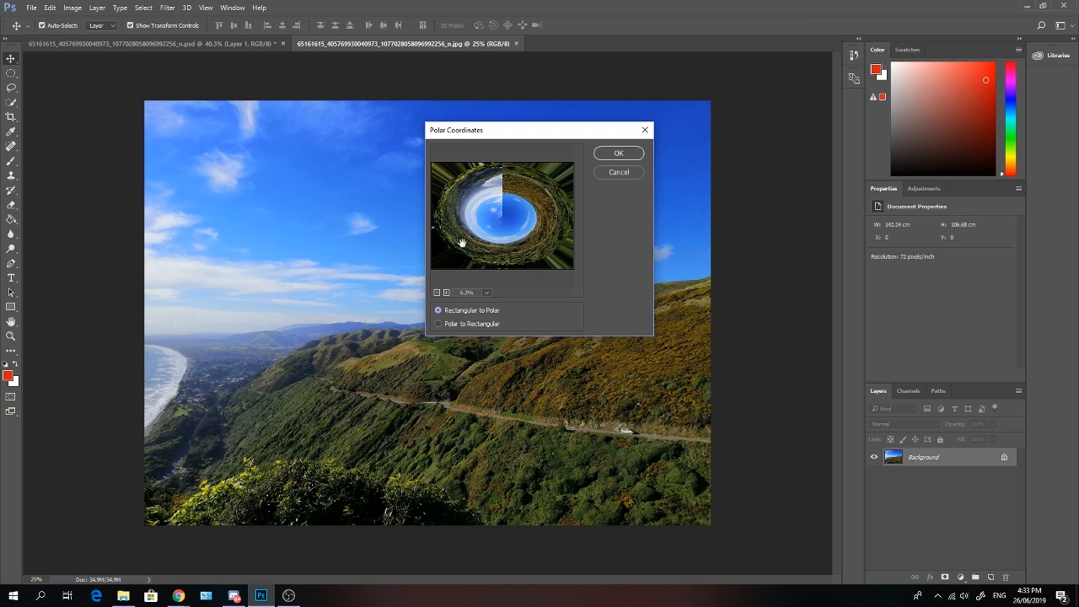
{"action": "left_click", "coordinate": [623, 154]}
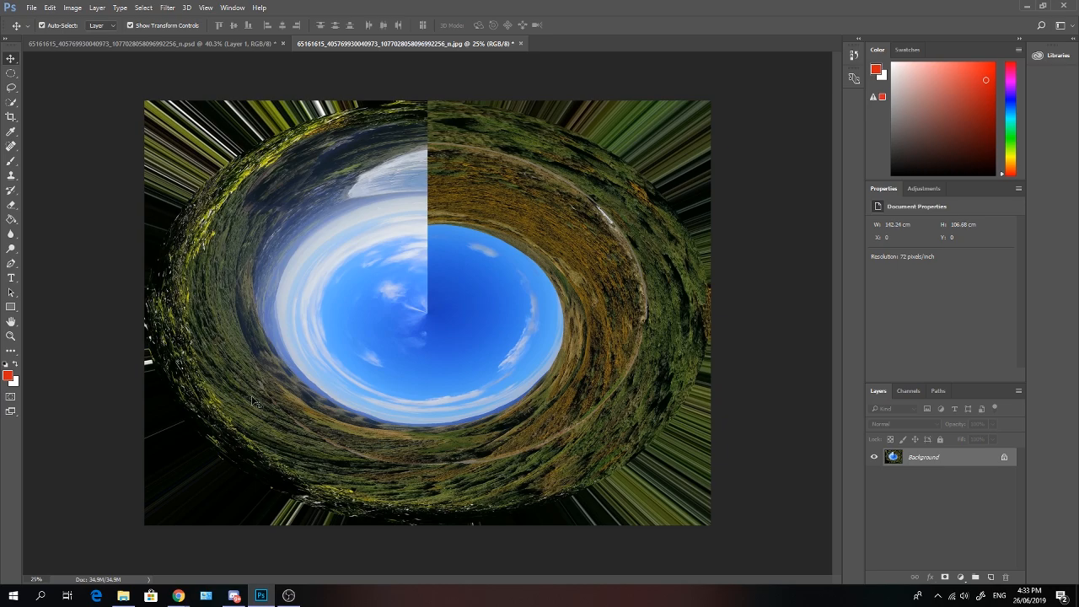
Crop the polar-distorted photo closely around the blue sky oval, to about 102 × 72 cm, removing the streaked corners
{"action": "left_click", "coordinate": [155, 43]}
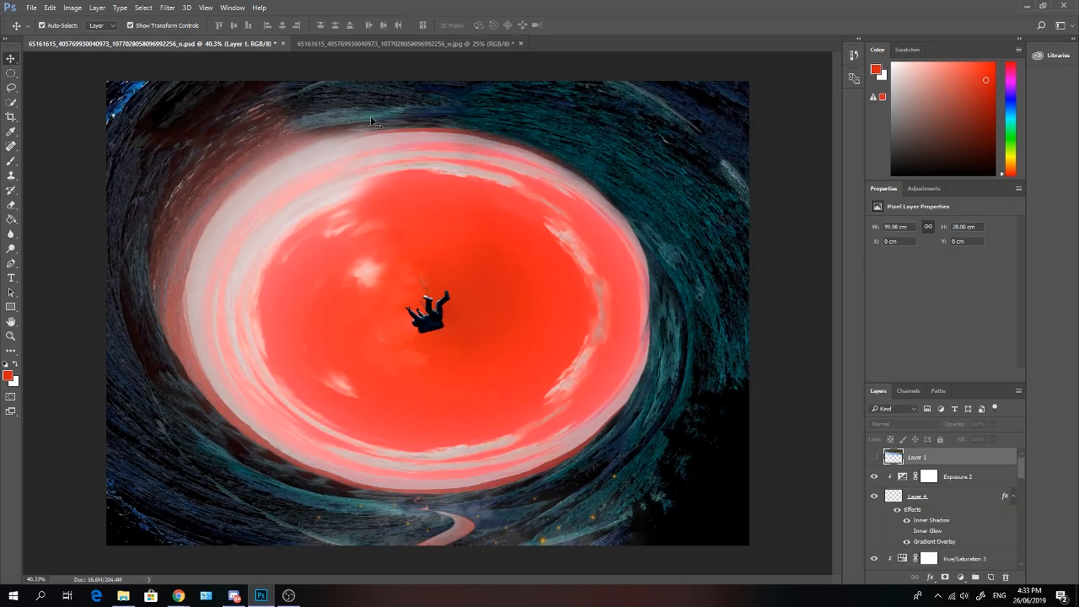
{"action": "left_click", "coordinate": [406, 43]}
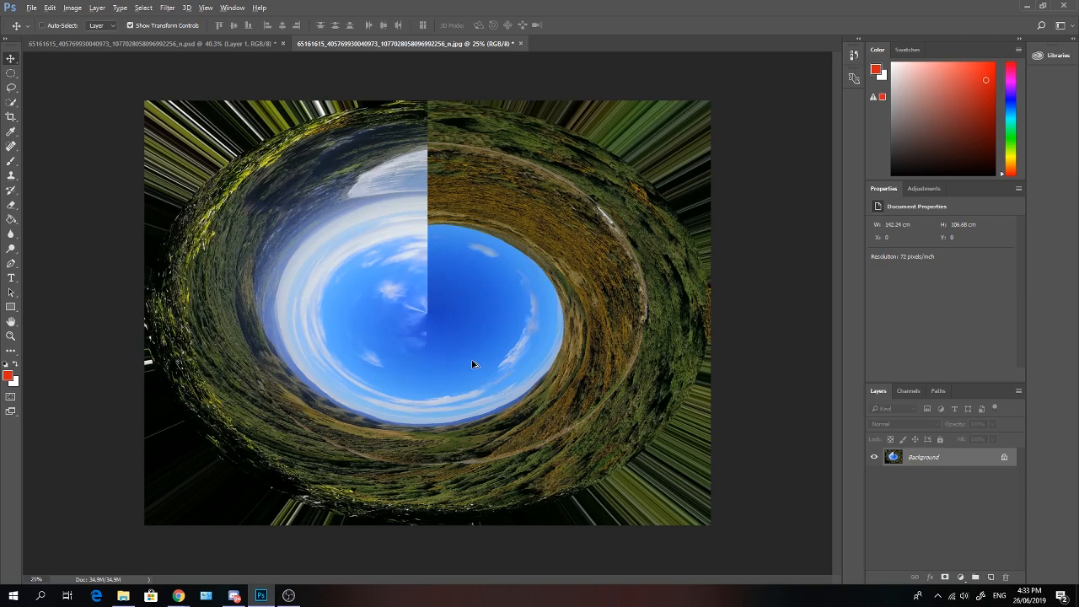
{"action": "scroll", "coordinate": [401, 325], "scroll_direction": "up", "scroll_amount": 1}
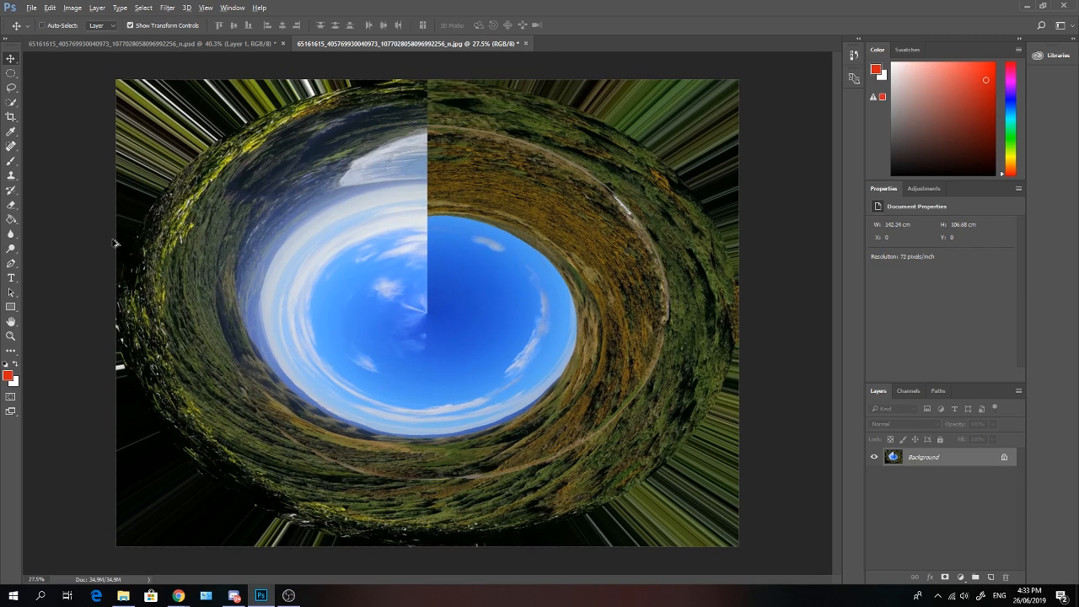
{"action": "scroll", "coordinate": [250, 341], "scroll_direction": "down", "scroll_amount": 1}
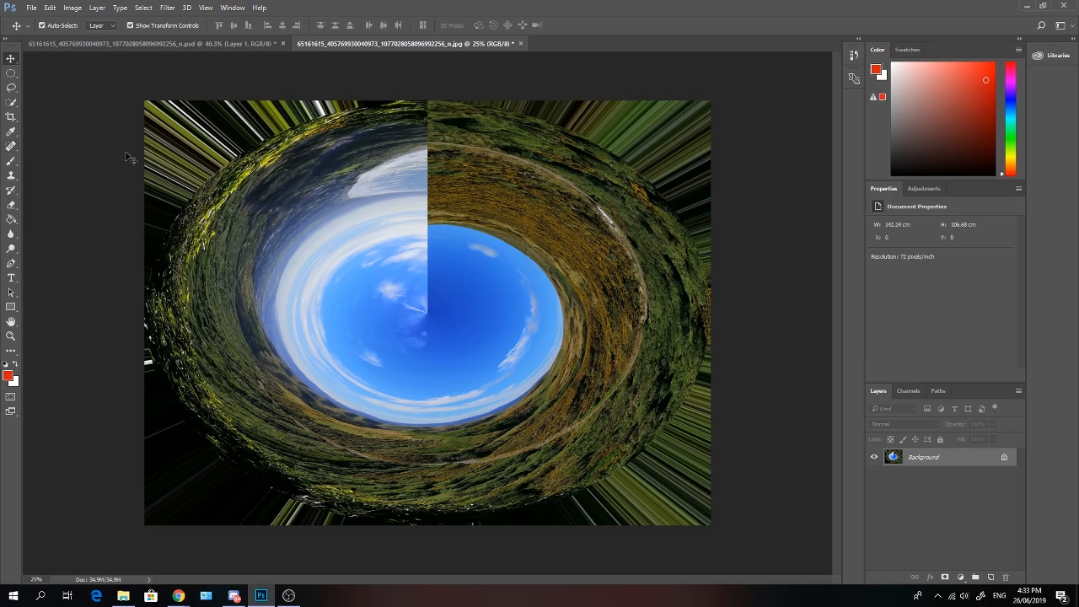
{"action": "left_click", "coordinate": [11, 117]}
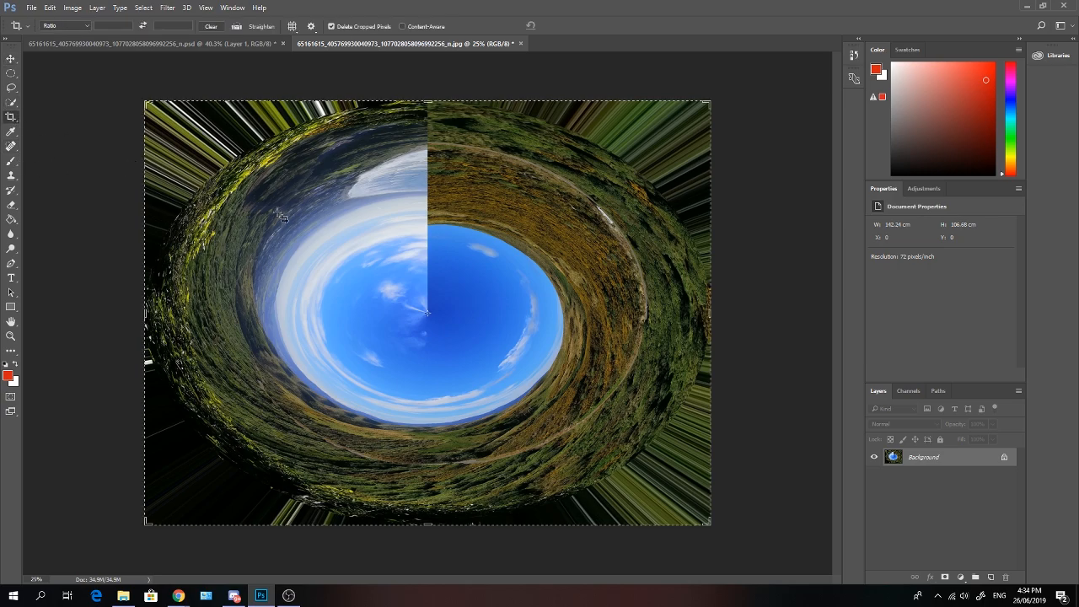
{"action": "left_click_drag", "start_coordinate": [142, 100], "coordinate": [190, 135]}
{"action": "left_click_drag", "start_coordinate": [665, 488], "coordinate": [625, 452]}
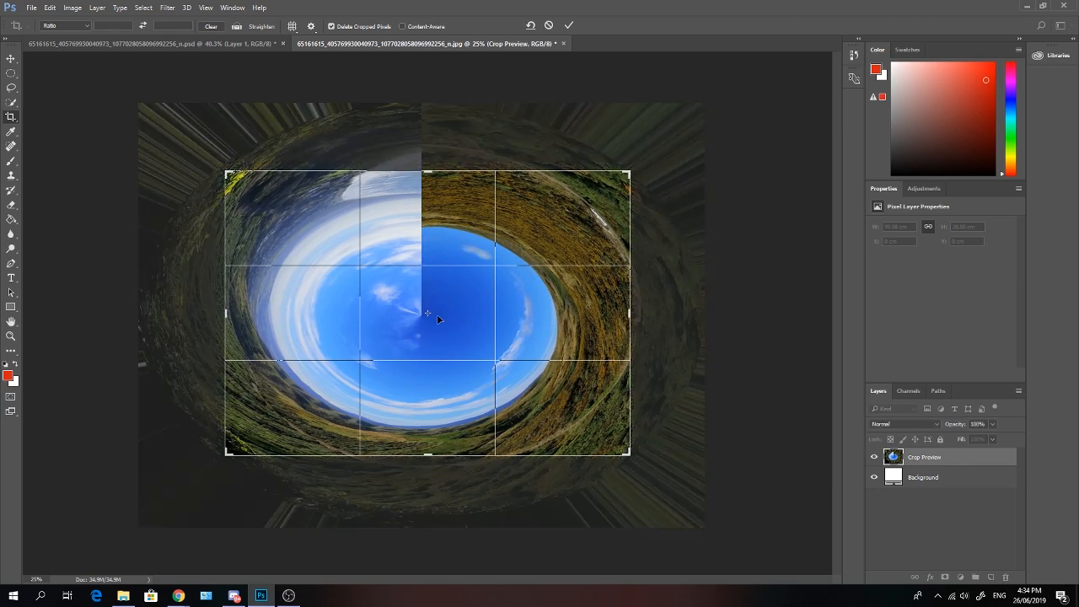
{"action": "key", "text": "Return"}
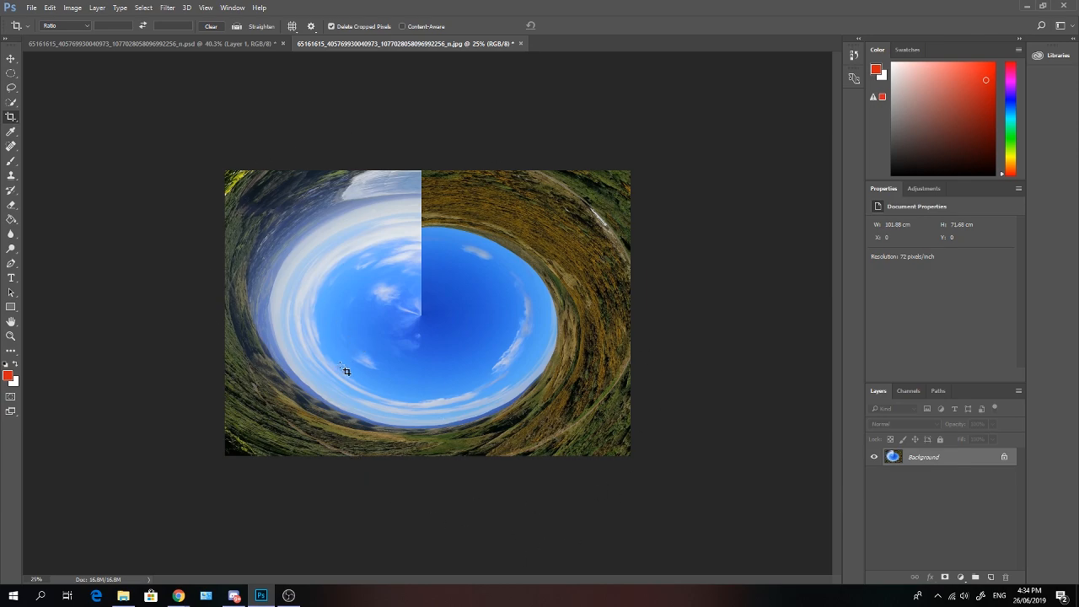
Compare the cropped polar photo with the finished composite, leaving the Move tool active
{"action": "left_click", "coordinate": [186, 43]}
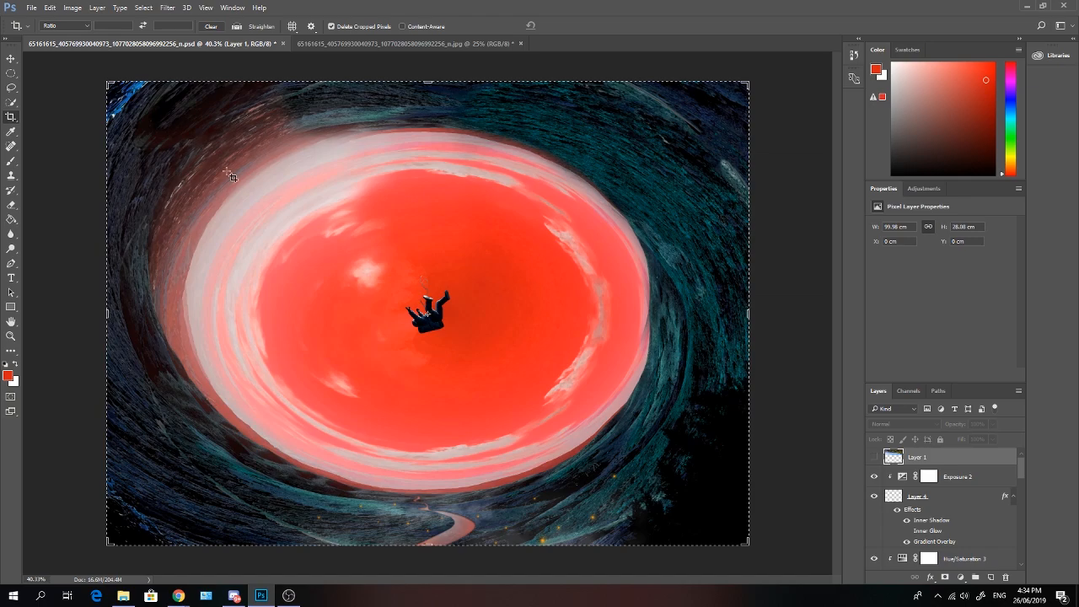
{"action": "left_click", "coordinate": [355, 42]}
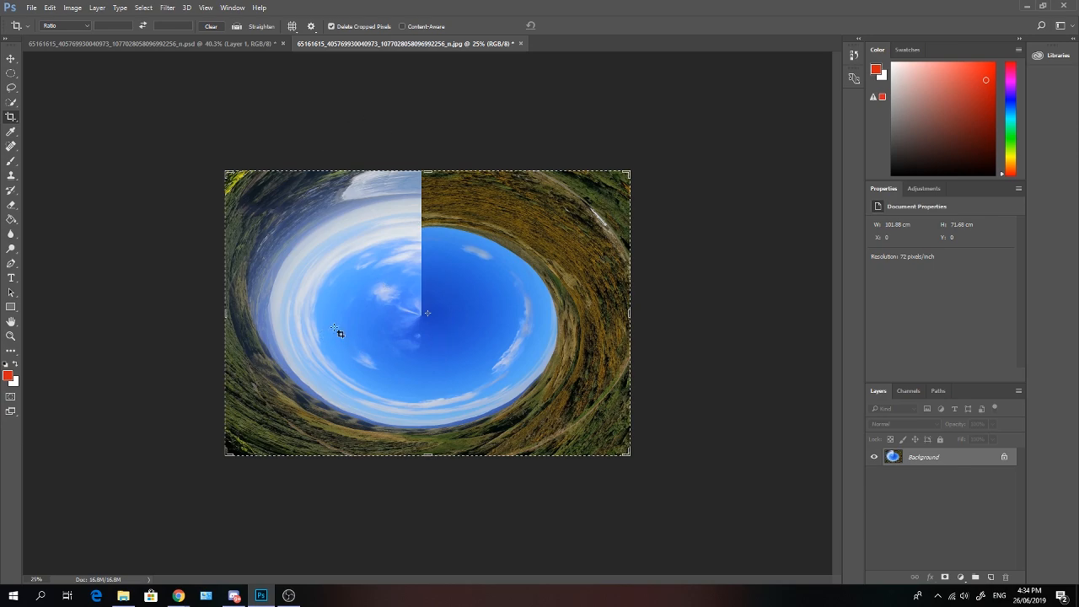
{"action": "left_click", "coordinate": [11, 58]}
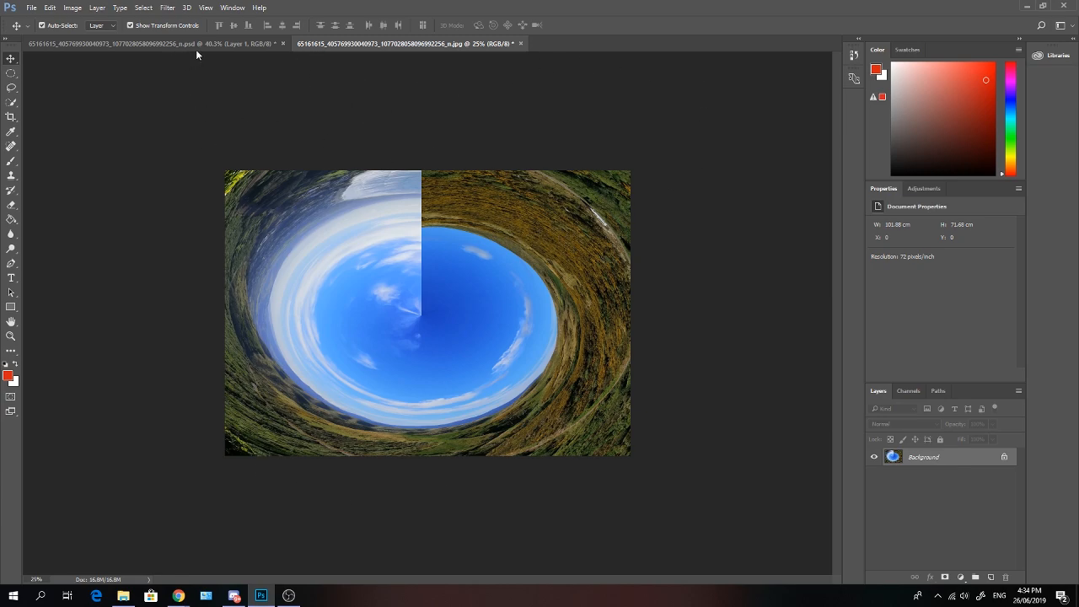
{"action": "left_click_drag", "start_coordinate": [348, 45], "coordinate": [413, 46]}
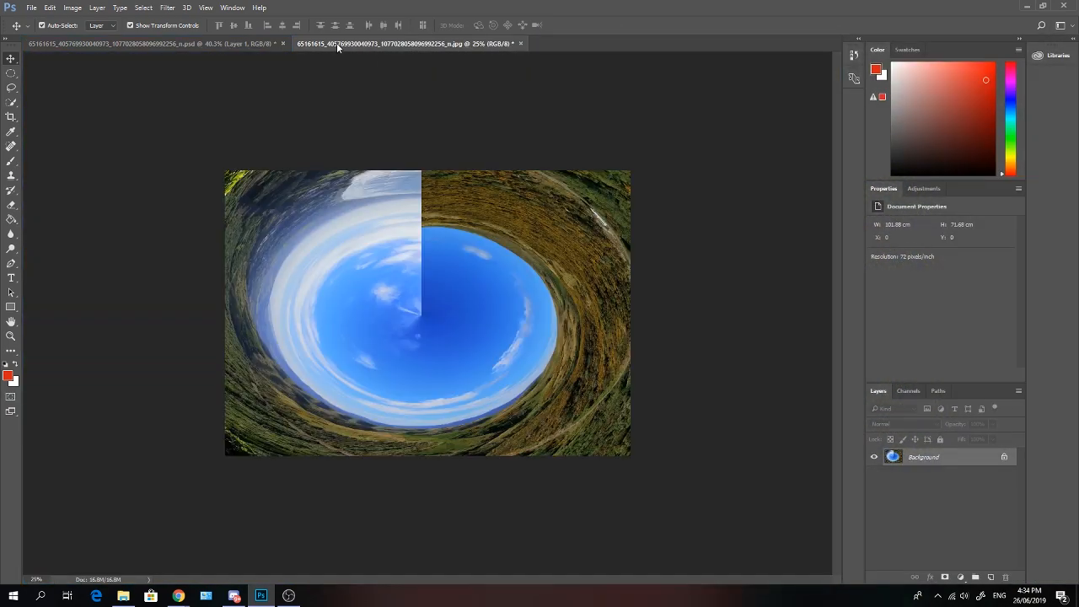
{"action": "left_click", "coordinate": [229, 45]}
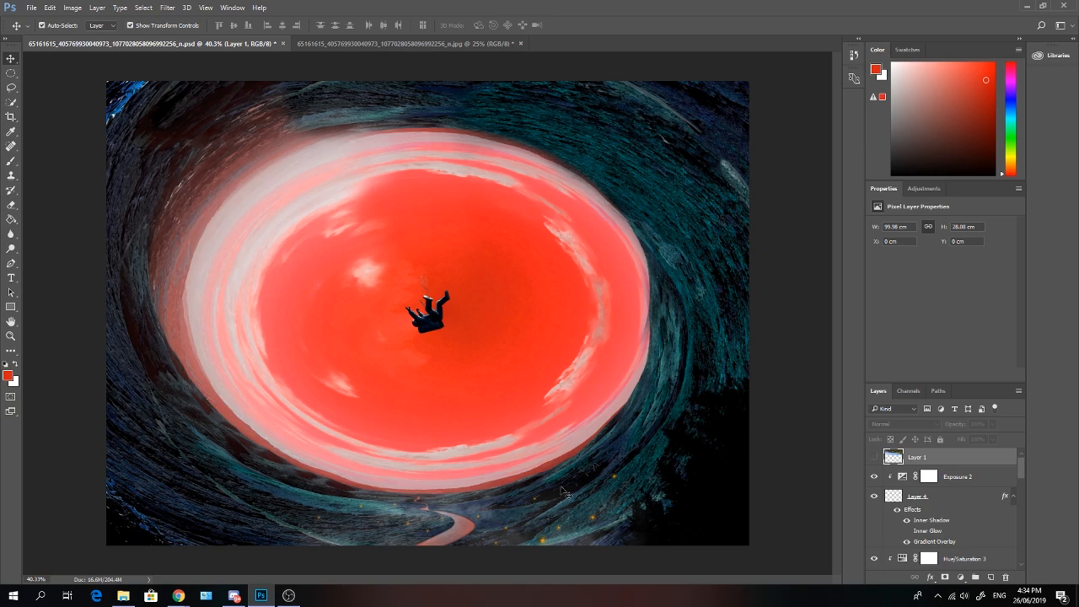
{"action": "left_click", "coordinate": [444, 44]}
{"action": "left_click", "coordinate": [165, 41]}
Hide every layer of the composite except Background copy and deselect the current layer
{"action": "scroll", "coordinate": [919, 498], "scroll_direction": "down", "scroll_amount": 5}
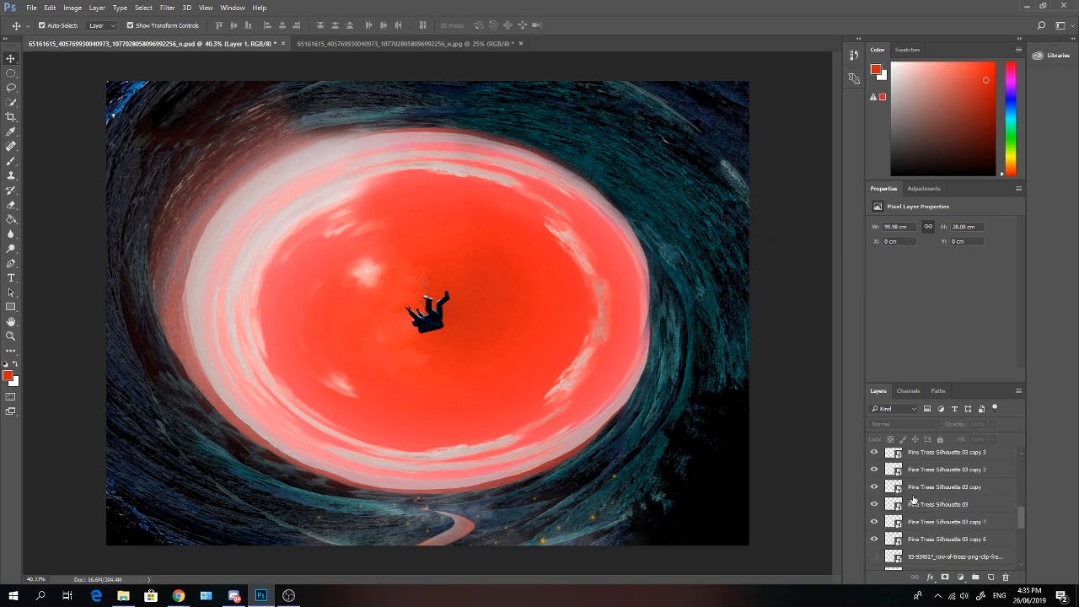
{"action": "scroll", "coordinate": [919, 516], "scroll_direction": "up", "scroll_amount": 5}
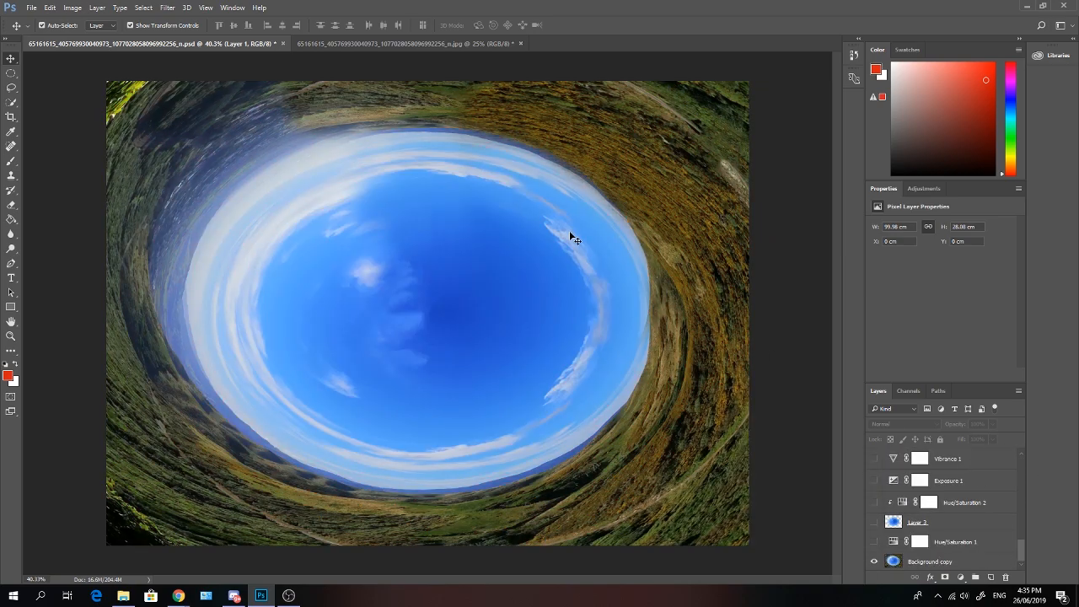
{"action": "left_click", "coordinate": [446, 57]}
Compare the vertical seam in the cropped photo with the retouched Background copy in the composite document
{"action": "left_click", "coordinate": [325, 44]}
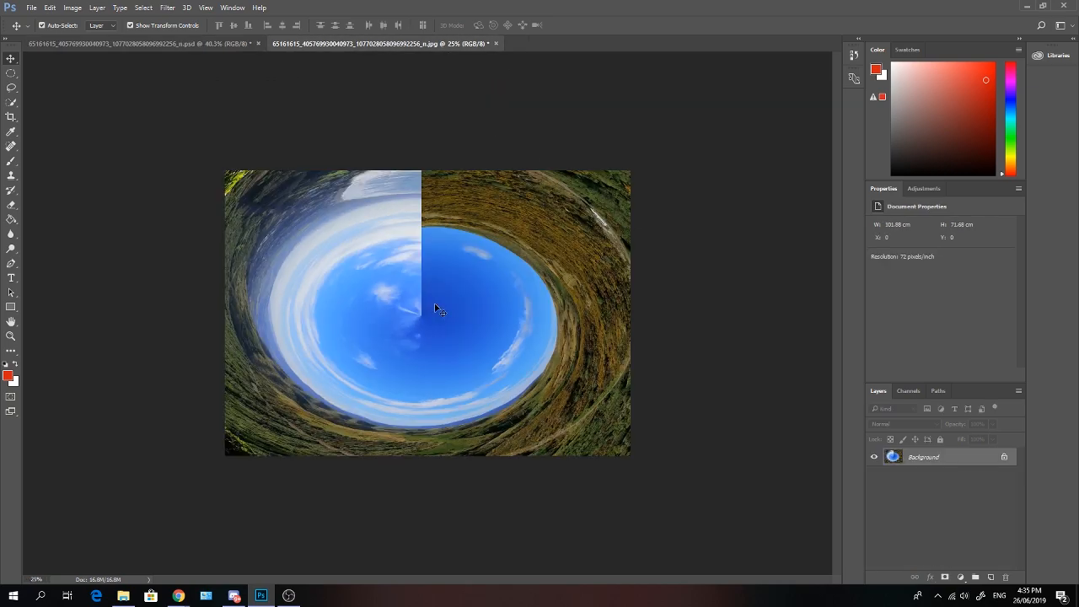
{"action": "left_click", "coordinate": [134, 48]}
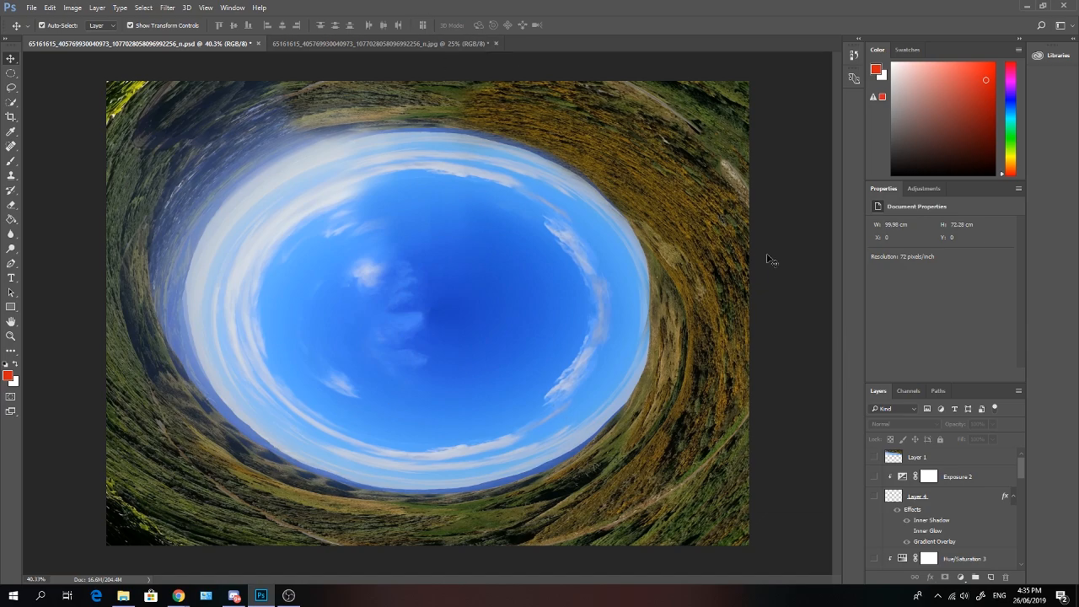
{"action": "left_click", "coordinate": [302, 44]}
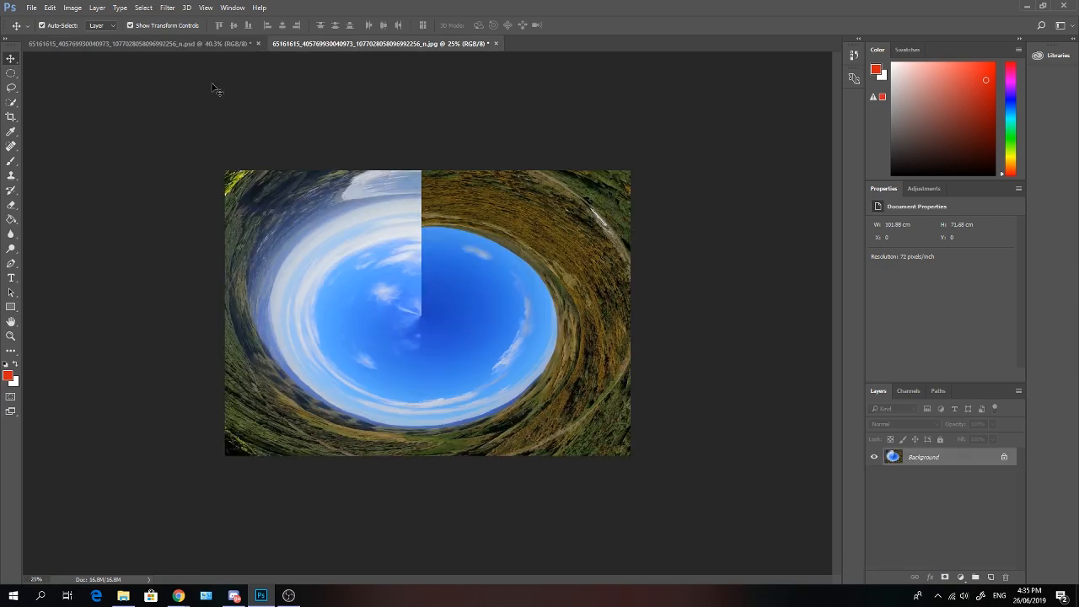
{"action": "left_click", "coordinate": [183, 44]}
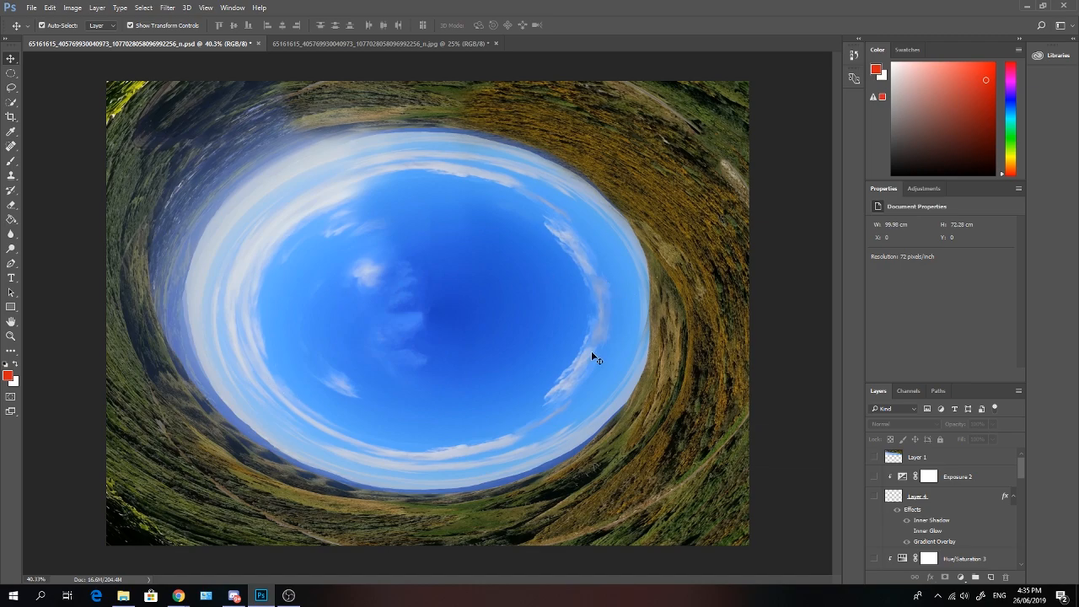
Show the Hue/Saturation 1 adjustment layer directly above Background copy
{"action": "left_click_drag", "start_coordinate": [1023, 462], "coordinate": [1030, 552]}
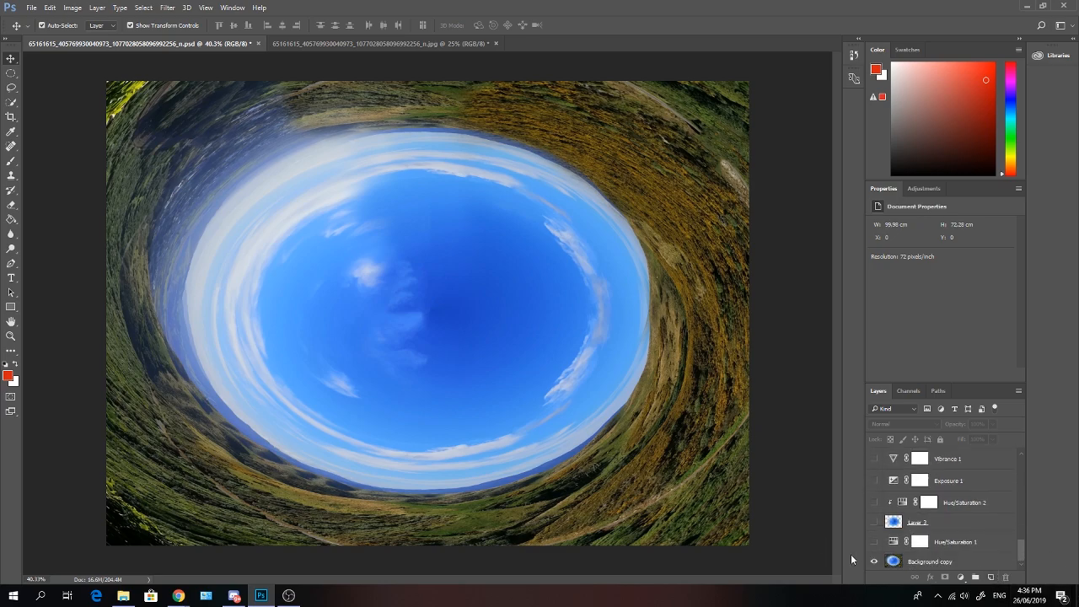
{"action": "left_click_drag", "start_coordinate": [1020, 556], "coordinate": [1023, 579]}
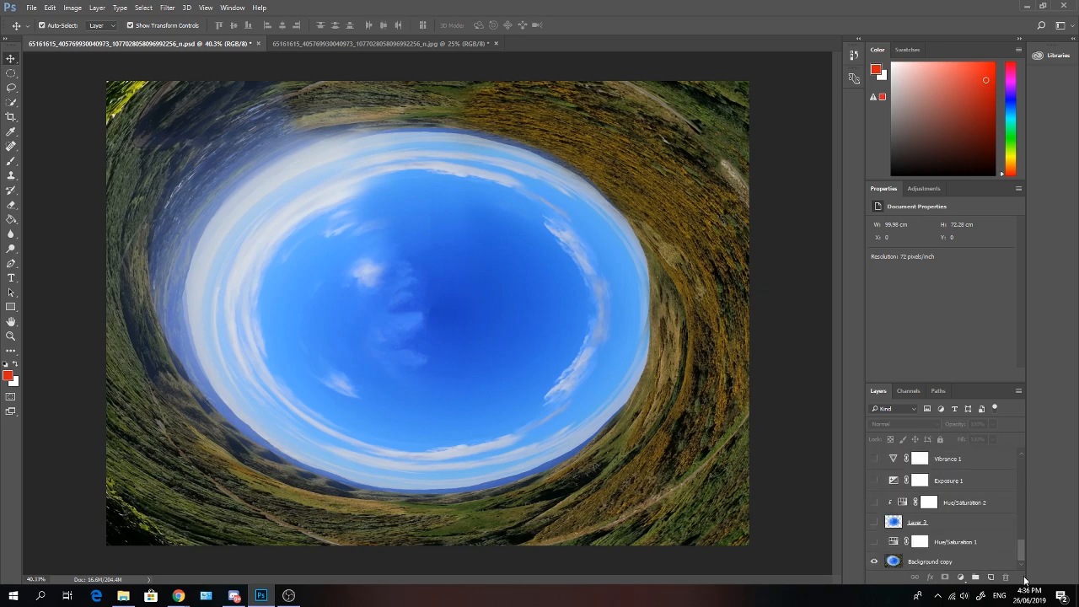
{"action": "left_click", "coordinate": [873, 541]}
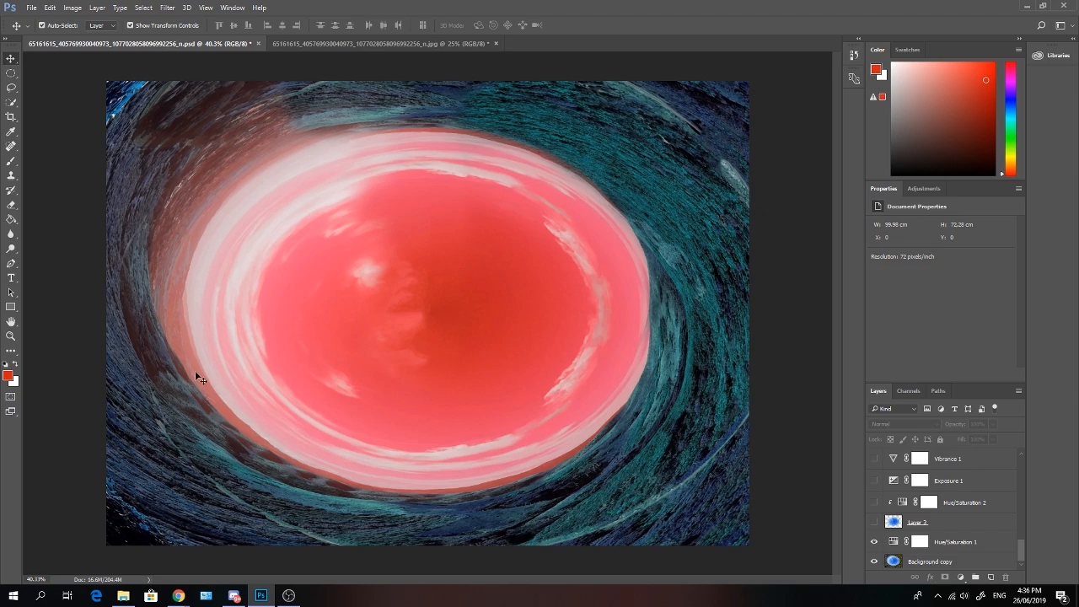
Show Layer 3 with the blue sky and its clipped Hue/Saturation 2 adjustment
{"action": "left_click", "coordinate": [875, 522]}
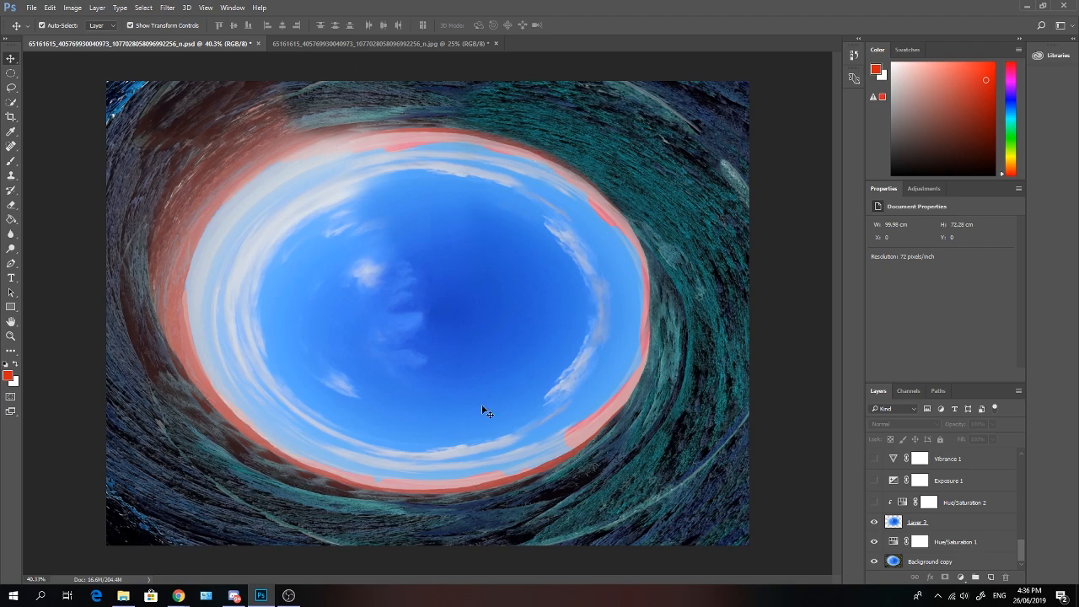
{"action": "left_click", "coordinate": [873, 502]}
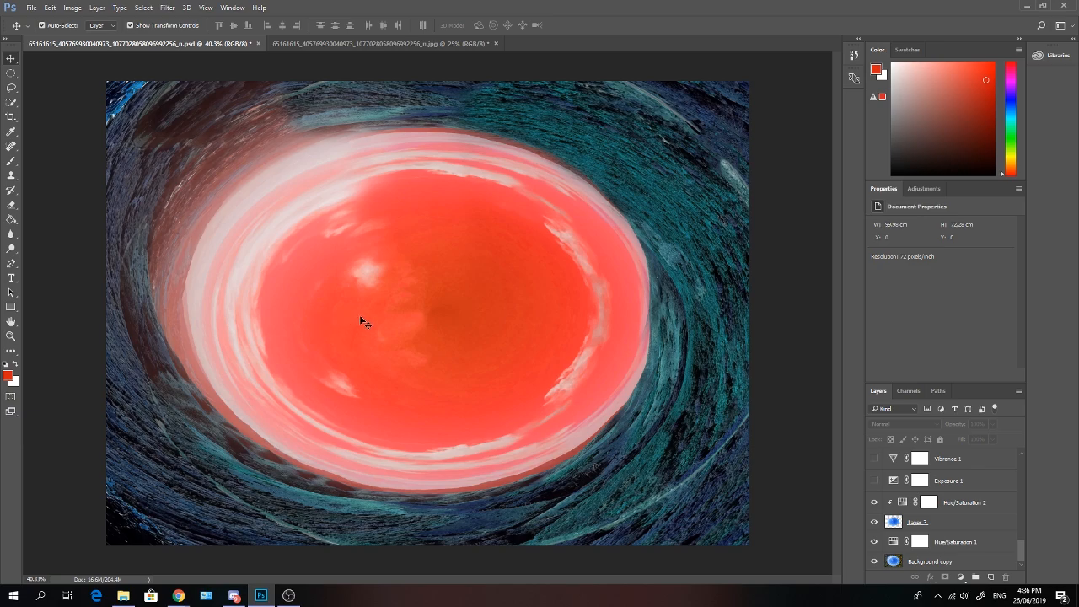
Show the Brightness/Contrast 1, Curves 1, Vibrance 1 and Exposure 1 adjustment layers above Hue/Saturation 2
{"action": "scroll", "coordinate": [951, 539], "scroll_direction": "up", "scroll_amount": 2}
{"action": "scroll", "coordinate": [944, 547], "scroll_direction": "up", "scroll_amount": 1}
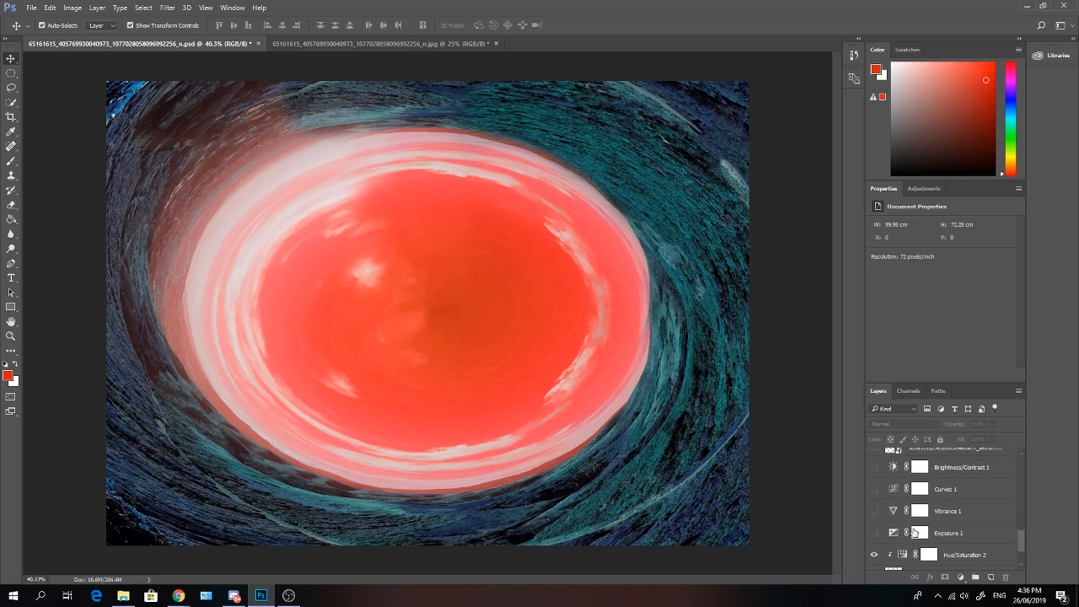
{"action": "scroll", "coordinate": [915, 536], "scroll_direction": "up", "scroll_amount": 1}
{"action": "left_click", "coordinate": [875, 484]}
{"action": "left_click", "coordinate": [875, 507]}
{"action": "scroll", "coordinate": [876, 509], "scroll_direction": "down", "scroll_amount": 3}
{"action": "scroll", "coordinate": [877, 506], "scroll_direction": "up", "scroll_amount": 1}
{"action": "left_click", "coordinate": [874, 495]}
{"action": "left_click", "coordinate": [875, 516]}
Show the falling astronaut layer directly above Brightness/Contrast 1
{"action": "scroll", "coordinate": [885, 523], "scroll_direction": "up", "scroll_amount": 1}
{"action": "scroll", "coordinate": [923, 552], "scroll_direction": "up", "scroll_amount": 3}
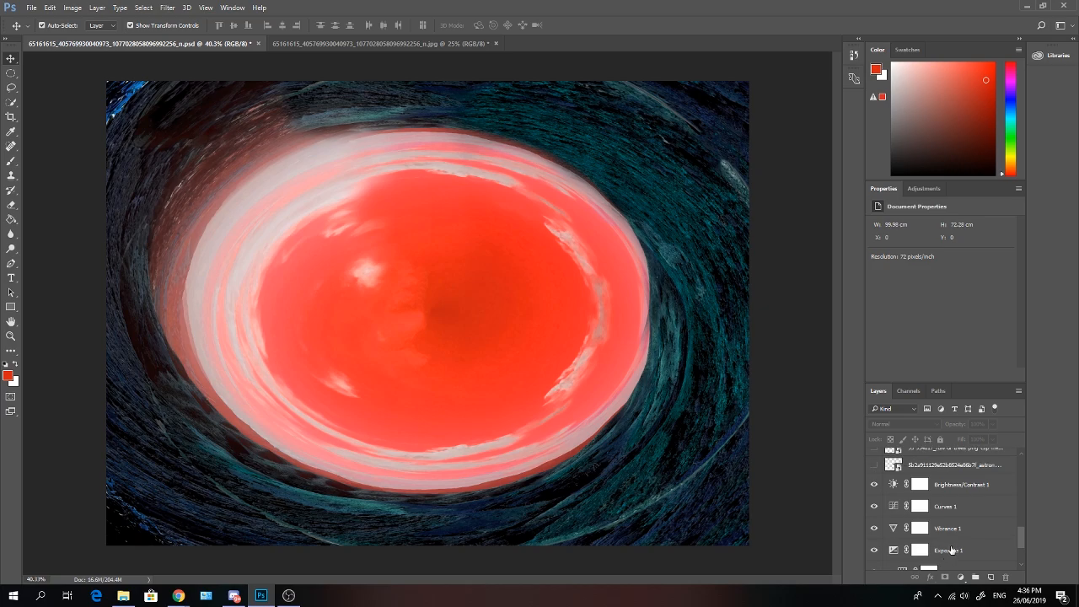
{"action": "scroll", "coordinate": [970, 546], "scroll_direction": "up", "scroll_amount": 1}
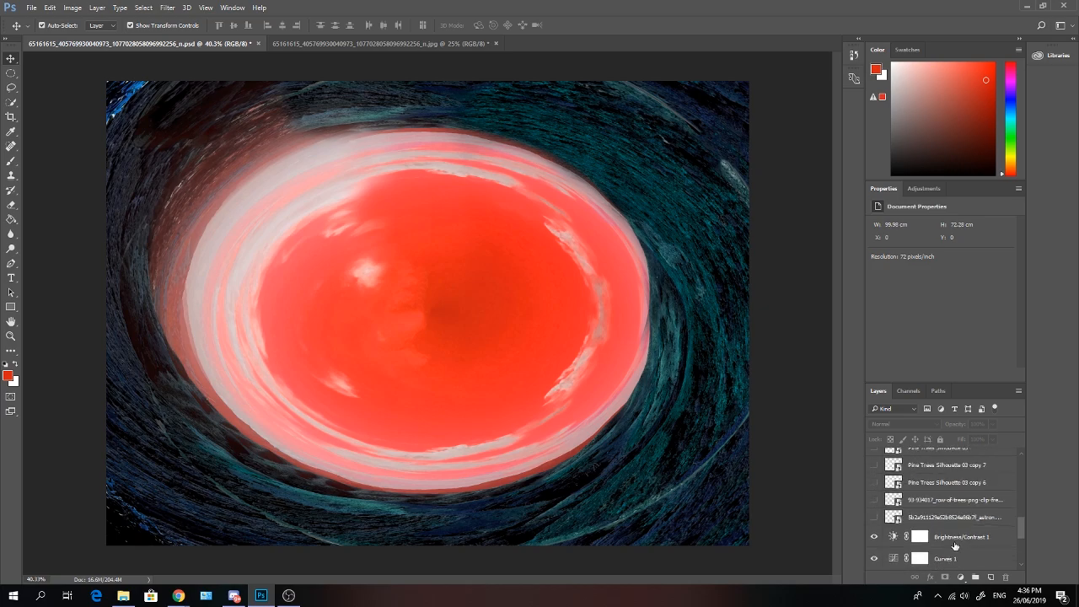
{"action": "left_click", "coordinate": [874, 517]}
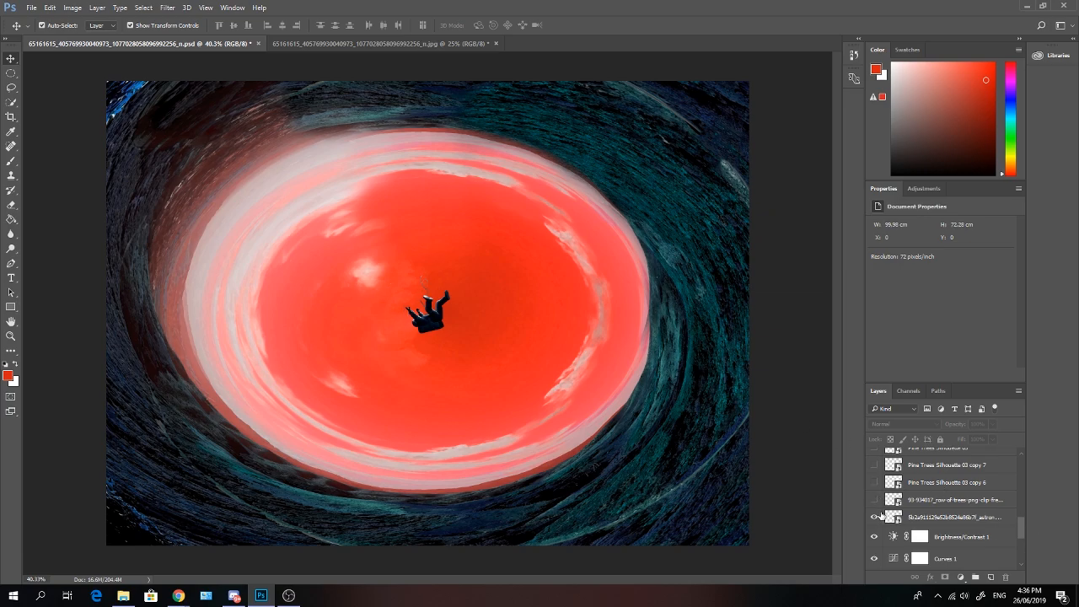
Show all the Pine Trees Silhouette 03 layers, from copy 6 up to copy 5
{"action": "scroll", "coordinate": [900, 564], "scroll_direction": "up", "scroll_amount": 1}
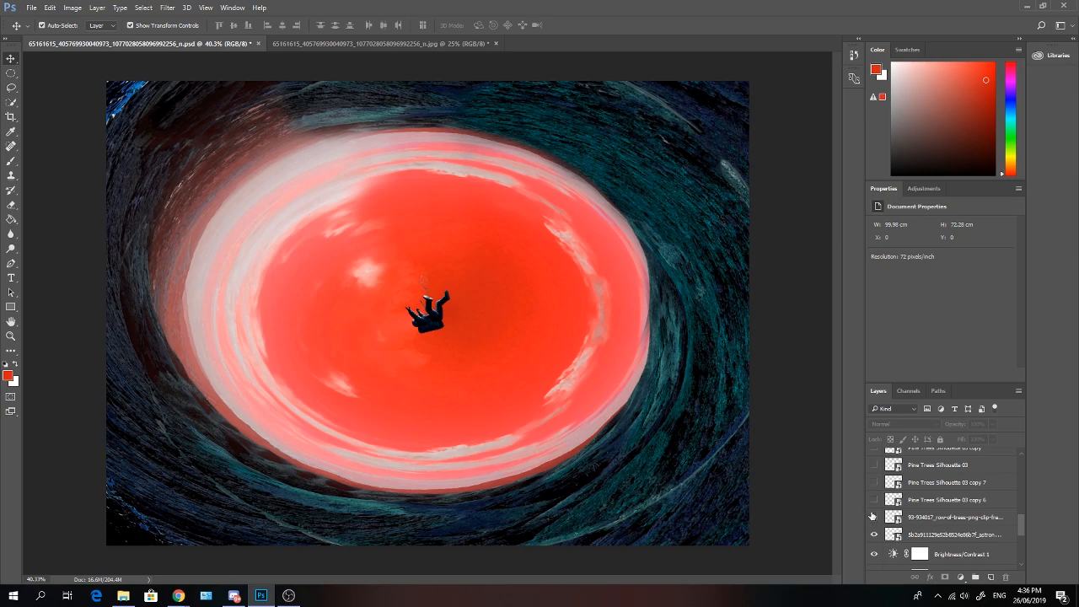
{"action": "left_click", "coordinate": [874, 517]}
{"action": "left_click", "coordinate": [874, 499]}
{"action": "left_click", "coordinate": [874, 482]}
{"action": "scroll", "coordinate": [889, 497], "scroll_direction": "up", "scroll_amount": 2}
{"action": "left_click", "coordinate": [874, 500]}
{"action": "left_click", "coordinate": [874, 482]}
{"action": "left_click", "coordinate": [874, 465]}
{"action": "scroll", "coordinate": [872, 467], "scroll_direction": "up", "scroll_amount": 1}
{"action": "left_click", "coordinate": [872, 467]}
{"action": "scroll", "coordinate": [877, 479], "scroll_direction": "up", "scroll_amount": 2}
{"action": "left_click", "coordinate": [876, 481]}
{"action": "left_click", "coordinate": [875, 466]}
{"action": "scroll", "coordinate": [877, 474], "scroll_direction": "up", "scroll_amount": 2}
{"action": "left_click", "coordinate": [875, 482]}
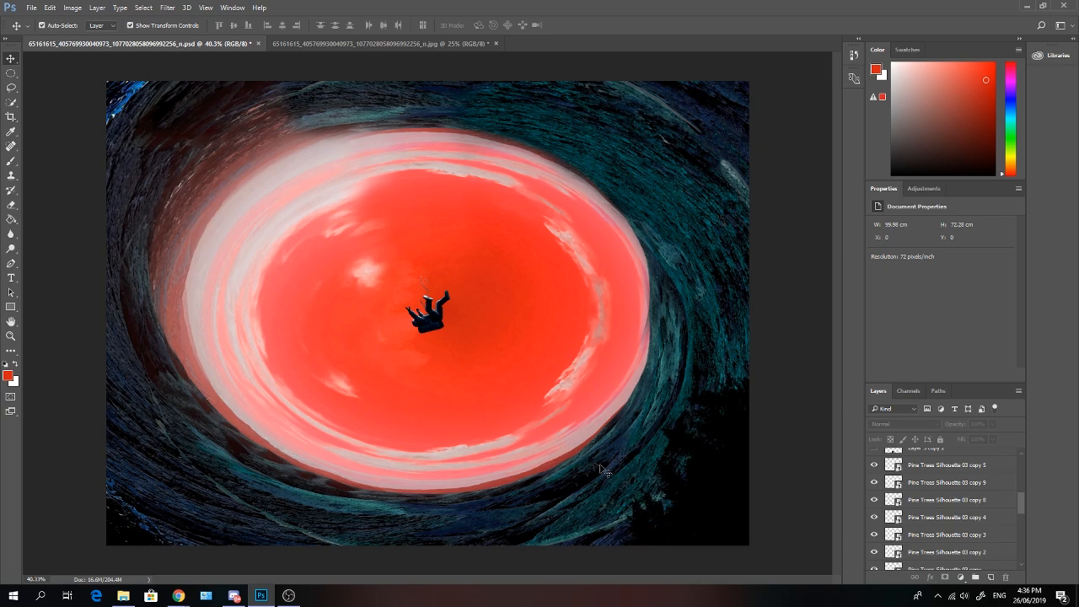
Show Layer 4 with the winding path at the image's lower edge and its clipped Exposure 2 adjustment
{"action": "scroll", "coordinate": [891, 513], "scroll_direction": "up", "scroll_amount": 1}
{"action": "scroll", "coordinate": [896, 520], "scroll_direction": "up", "scroll_amount": 4}
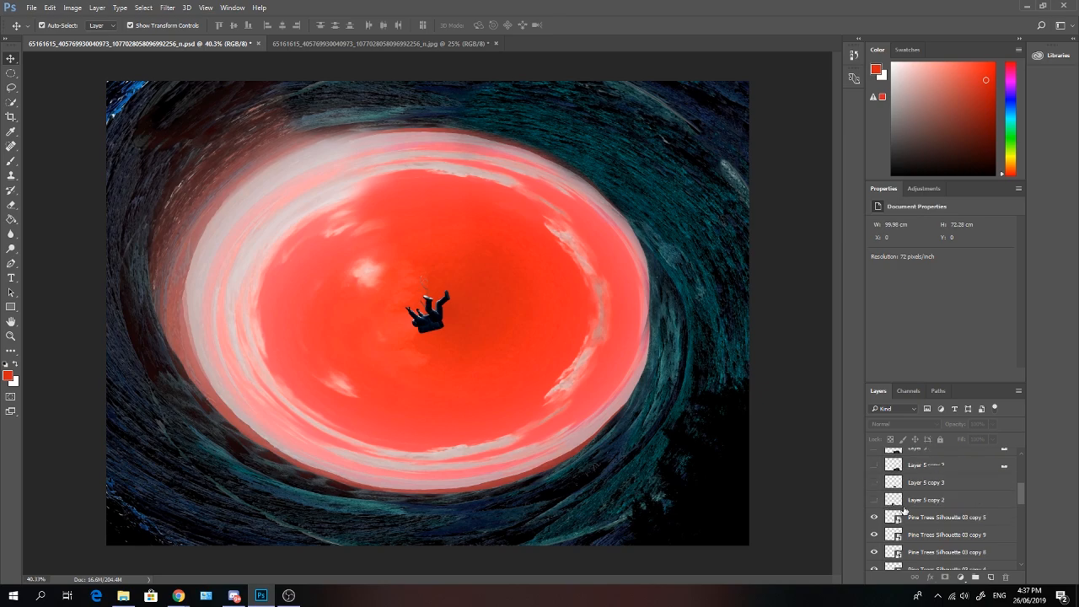
{"action": "scroll", "coordinate": [965, 531], "scroll_direction": "up", "scroll_amount": 3}
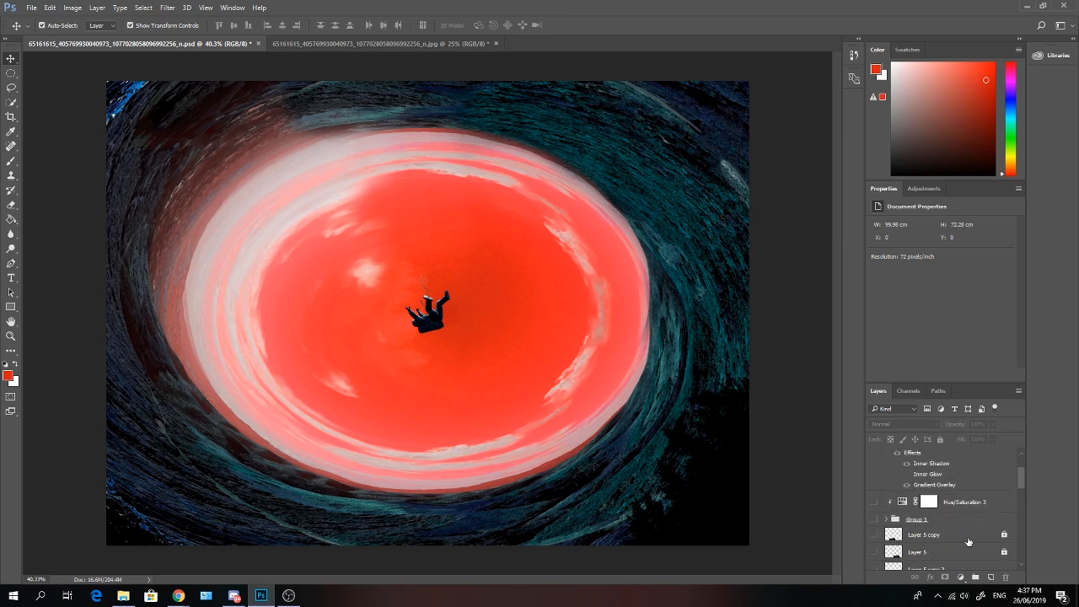
{"action": "scroll", "coordinate": [903, 539], "scroll_direction": "up", "scroll_amount": 3}
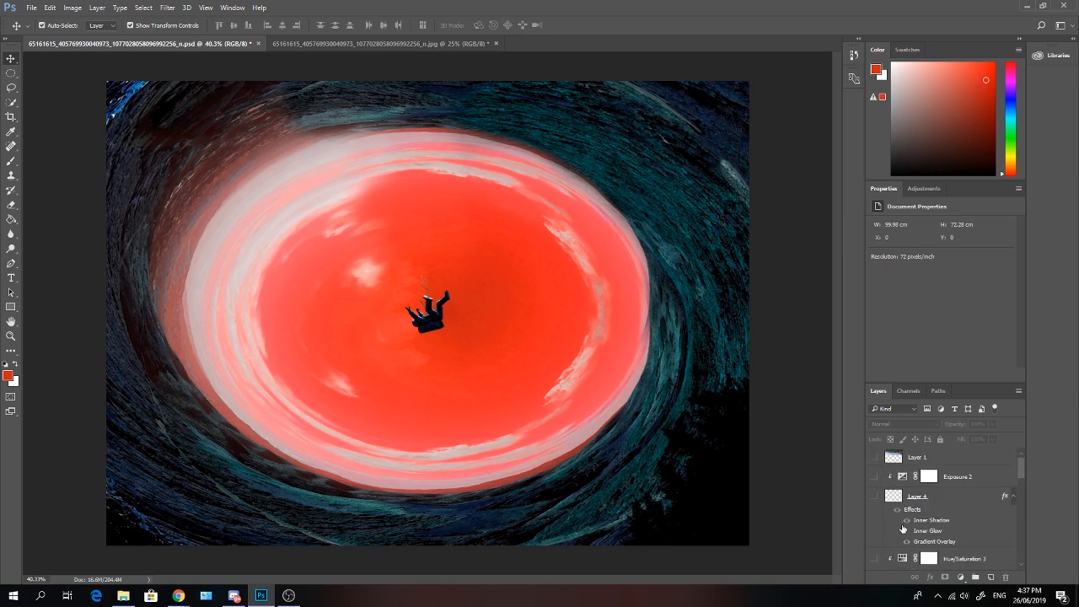
{"action": "left_click", "coordinate": [874, 497]}
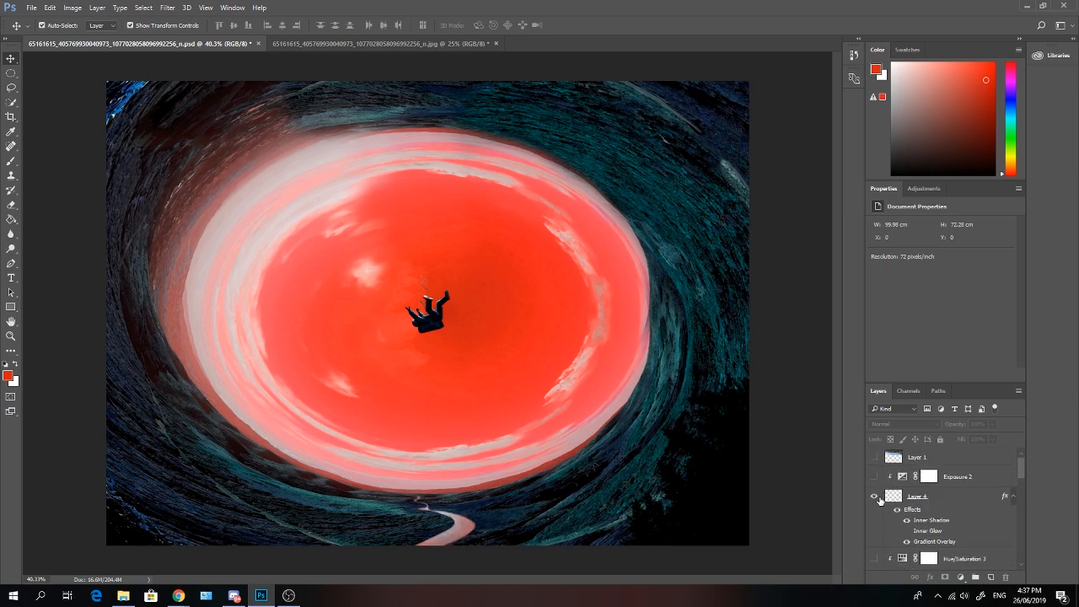
{"action": "left_click", "coordinate": [875, 499]}
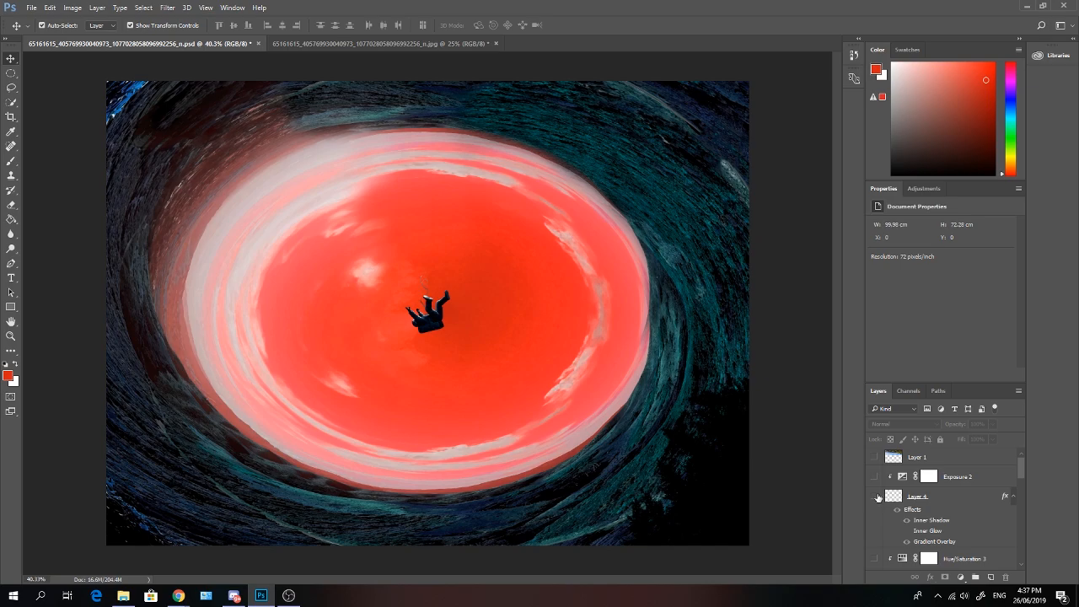
{"action": "left_click", "coordinate": [875, 498]}
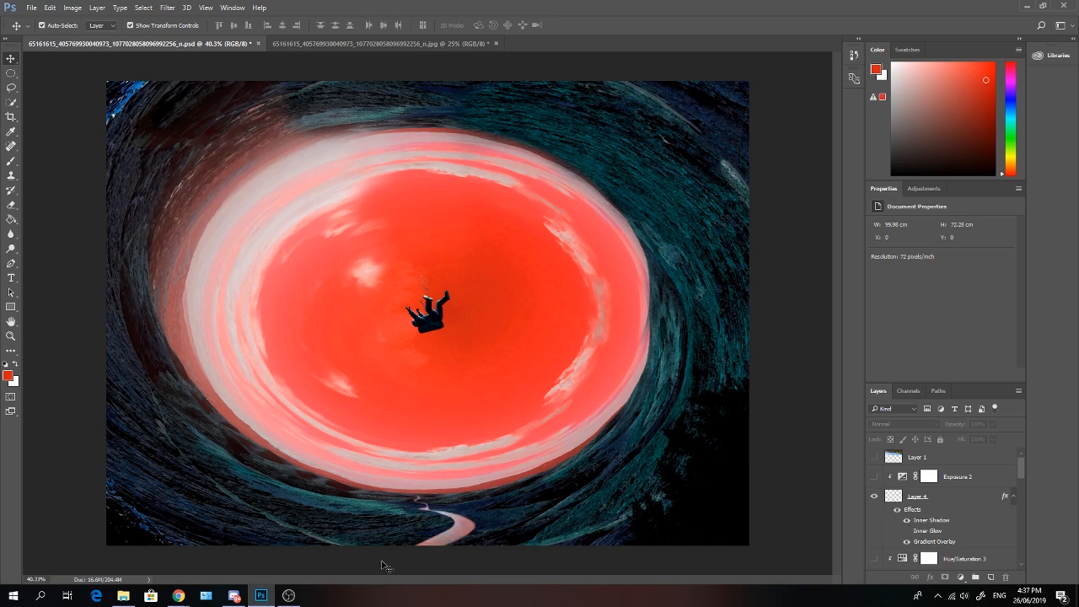
{"action": "left_click", "coordinate": [874, 476]}
{"action": "left_click", "coordinate": [906, 521]}
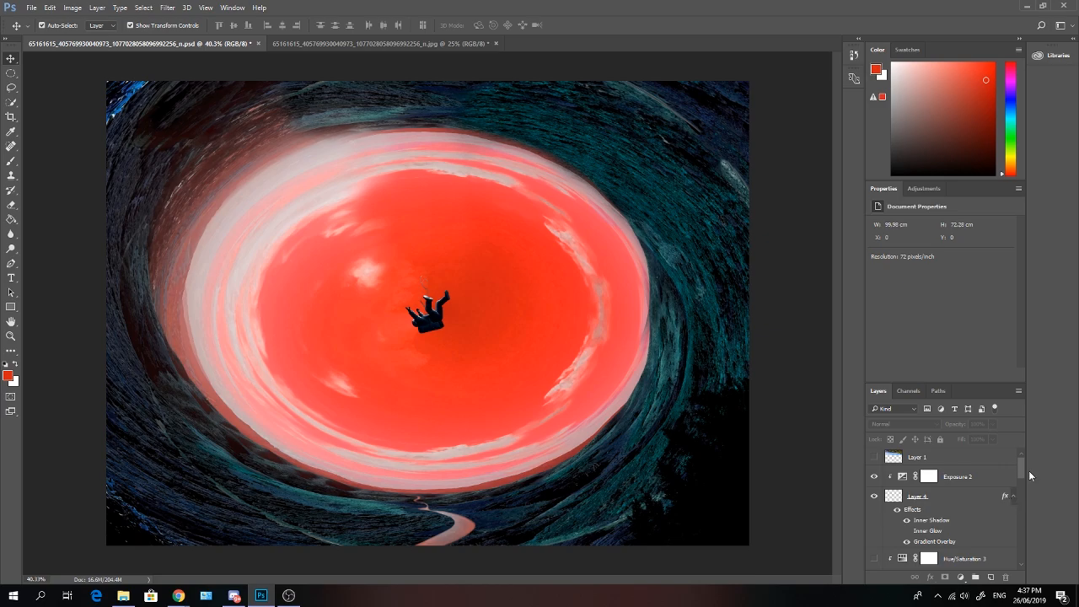
Show the Hue/Saturation 3 adjustment layer and Group 1 below Layer 4
{"action": "left_click_drag", "start_coordinate": [1023, 469], "coordinate": [1021, 484]}
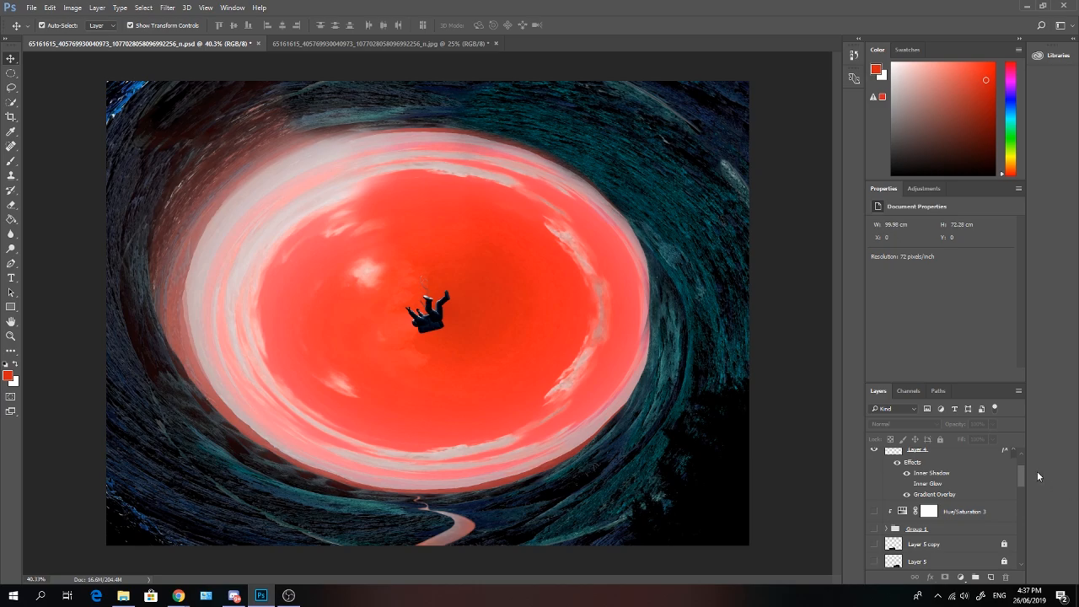
{"action": "scroll", "coordinate": [993, 488], "scroll_direction": "down", "scroll_amount": 1}
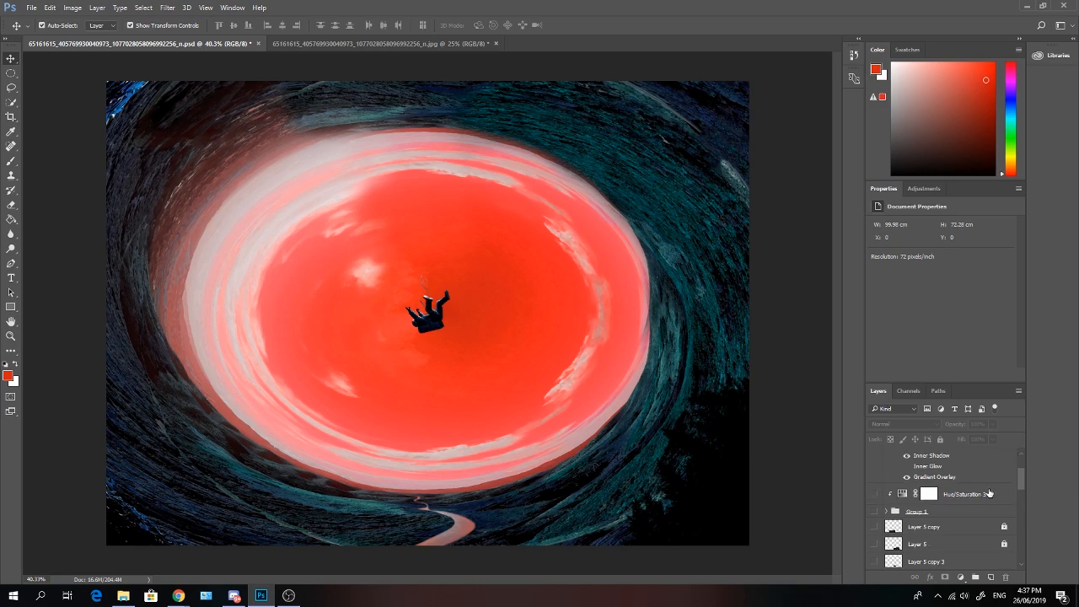
{"action": "left_click_drag", "start_coordinate": [874, 496], "coordinate": [874, 511]}
{"action": "scroll", "coordinate": [877, 522], "scroll_direction": "down", "scroll_amount": 1}
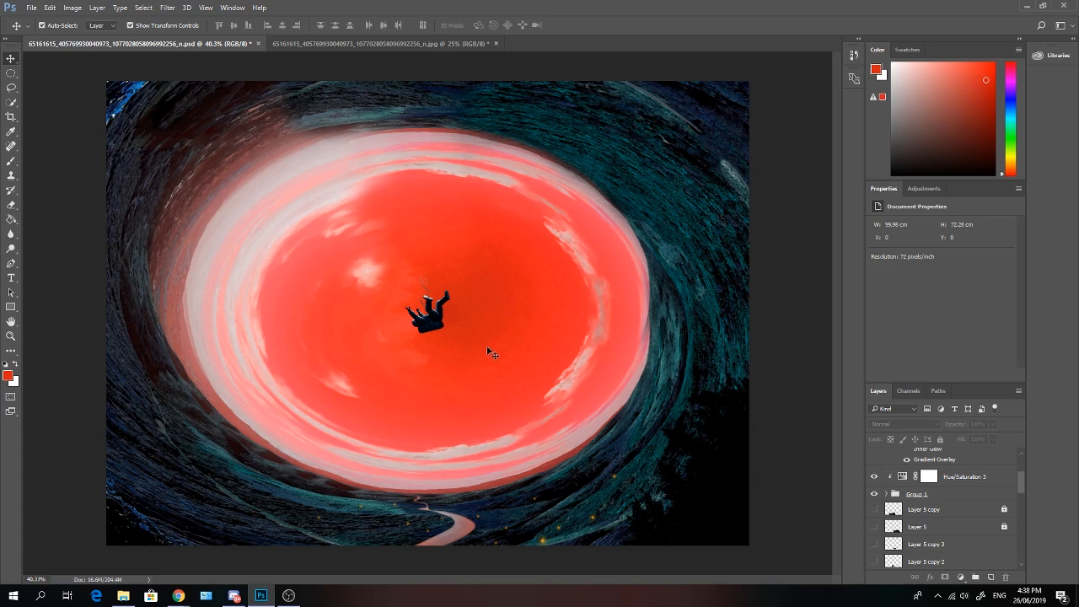
Show Layer 5 copy, Layer 5, Layer 5 copy 3 and Layer 5 copy 2 below Group 1
{"action": "scroll", "coordinate": [916, 504], "scroll_direction": "down", "scroll_amount": 2}
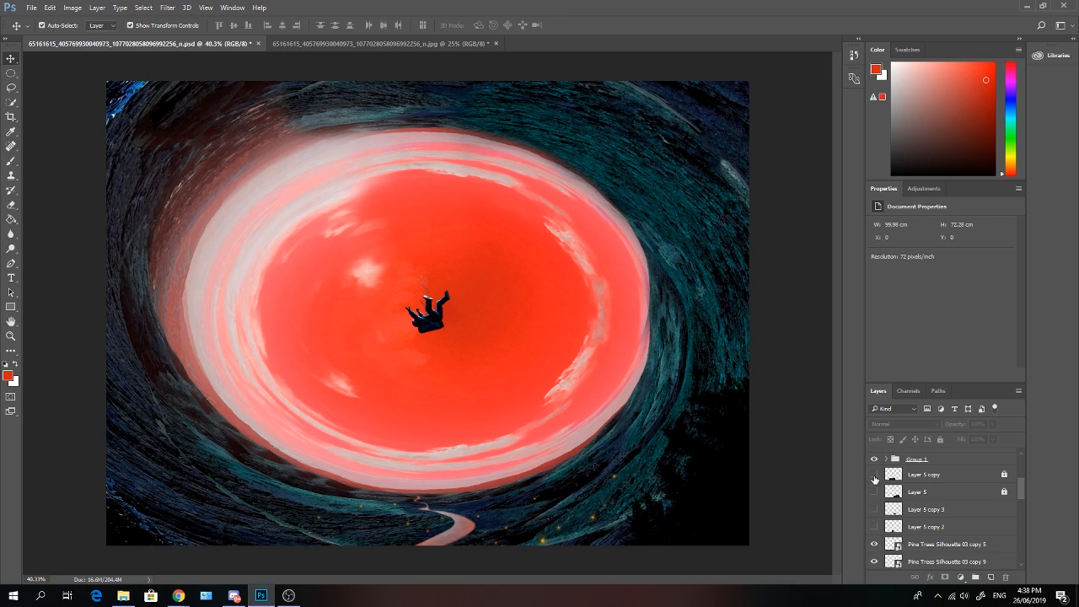
{"action": "left_click", "coordinate": [875, 475]}
{"action": "left_click", "coordinate": [874, 491]}
{"action": "left_click", "coordinate": [874, 509]}
{"action": "left_click", "coordinate": [874, 526]}
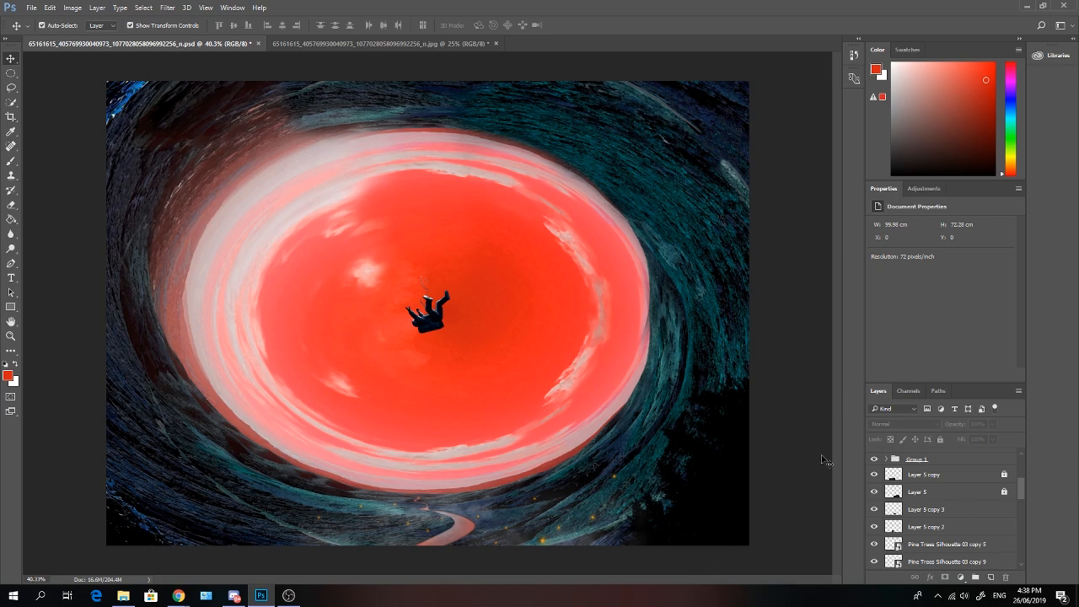
{"action": "scroll", "coordinate": [986, 477], "scroll_direction": "down", "scroll_amount": 2}
{"action": "scroll", "coordinate": [978, 496], "scroll_direction": "down", "scroll_amount": 5}
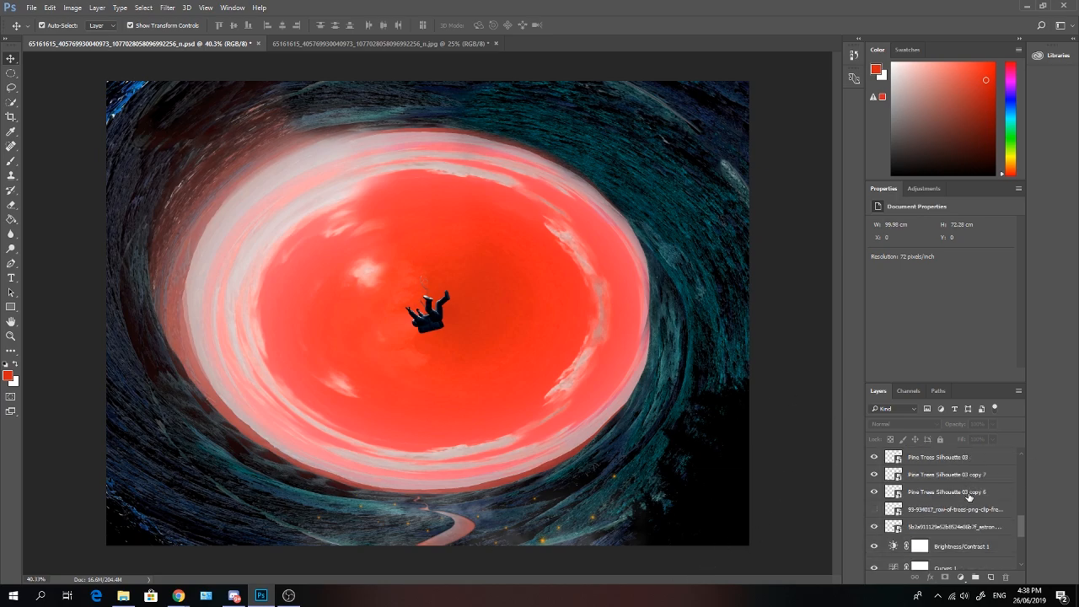
{"action": "scroll", "coordinate": [957, 477], "scroll_direction": "down", "scroll_amount": 10}
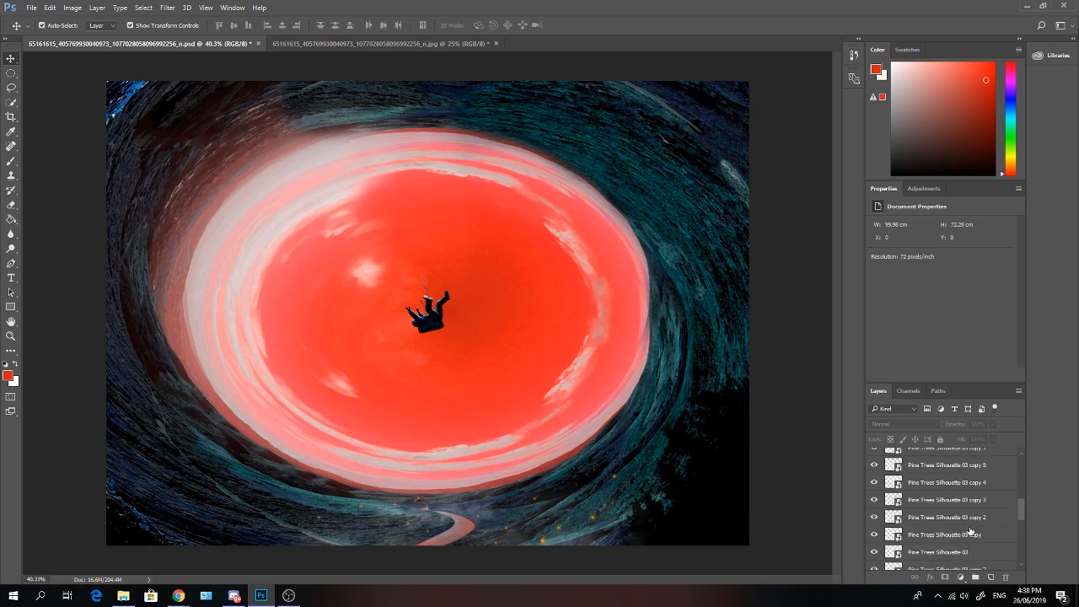
{"action": "scroll", "coordinate": [981, 547], "scroll_direction": "up", "scroll_amount": 1}
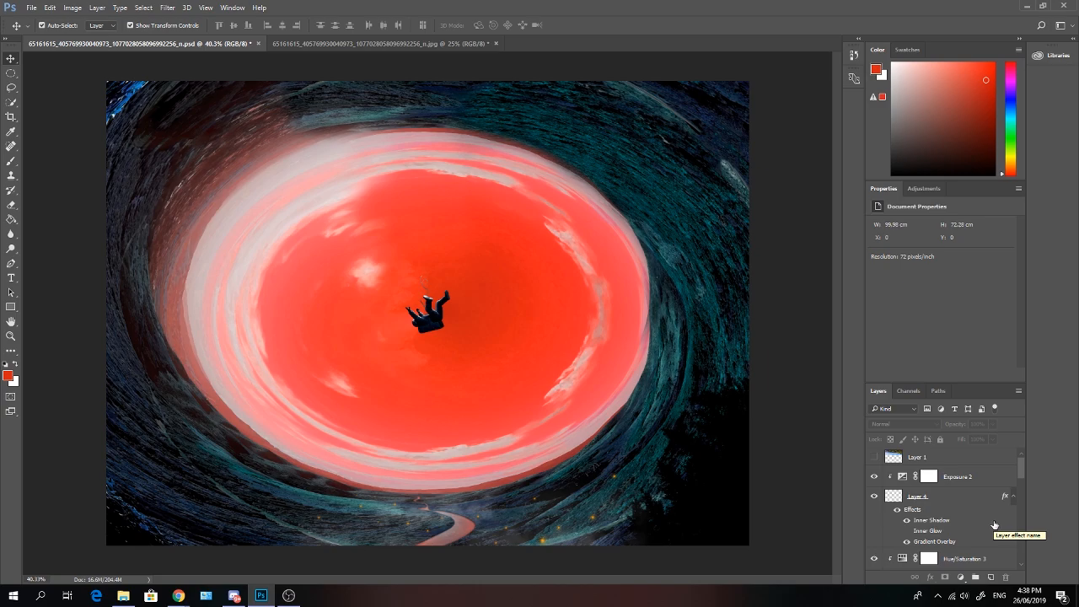
Undo the crop and the Polar Coordinates distortion in the JPG document to restore the original landscape photo
{"action": "left_click", "coordinate": [425, 43]}
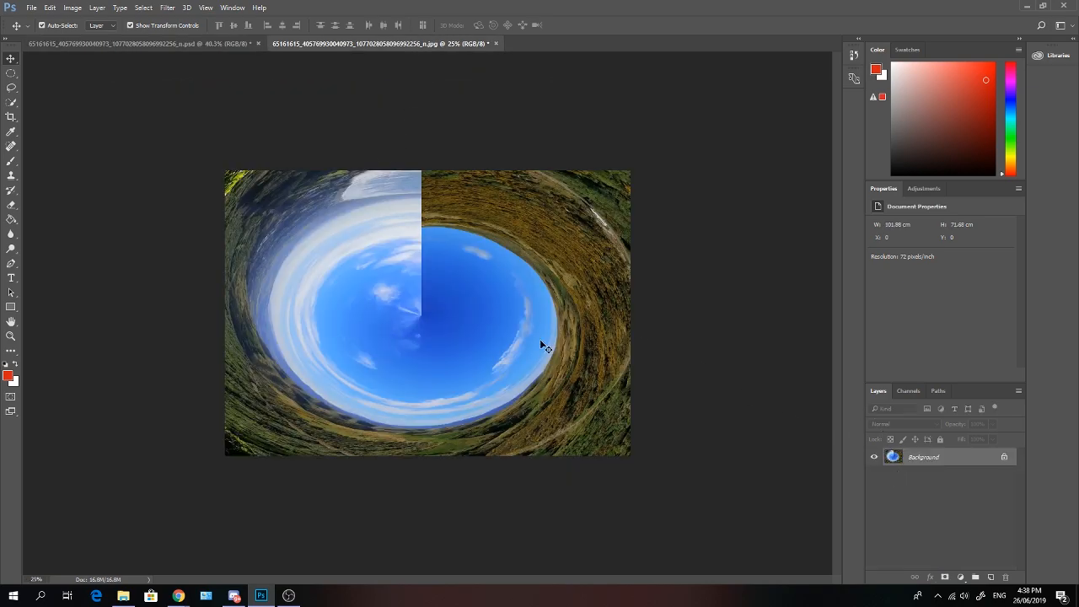
{"action": "left_click", "coordinate": [50, 8]}
{"action": "left_click", "coordinate": [68, 20]}
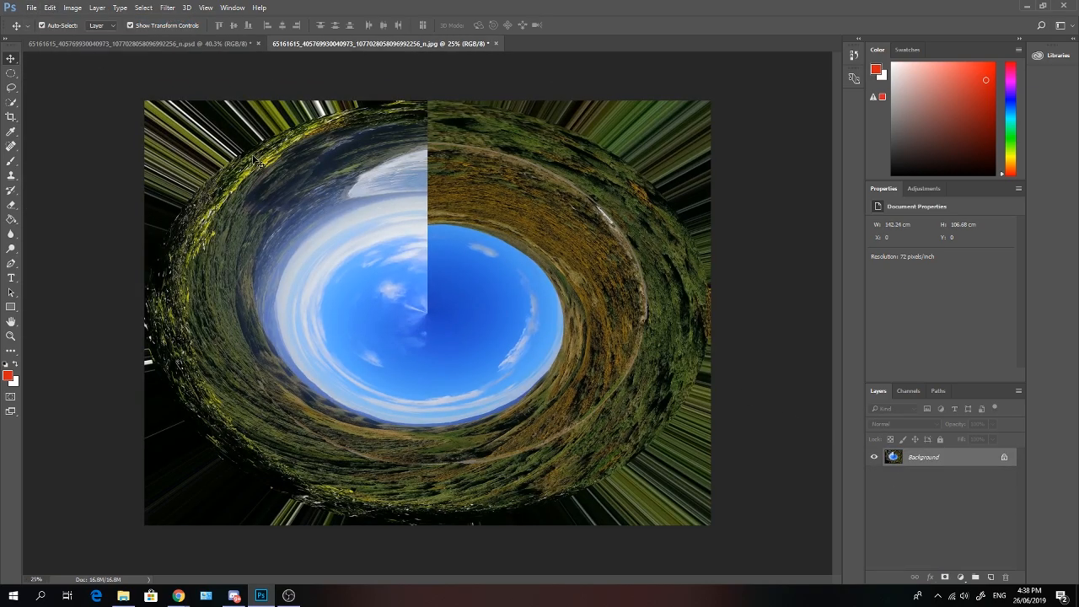
{"action": "key", "text": "ctrl+z"}
{"action": "key", "text": "ctrl+z"}
{"action": "key", "text": "ctrl+z"}
{"action": "key", "text": "ctrl+z"}
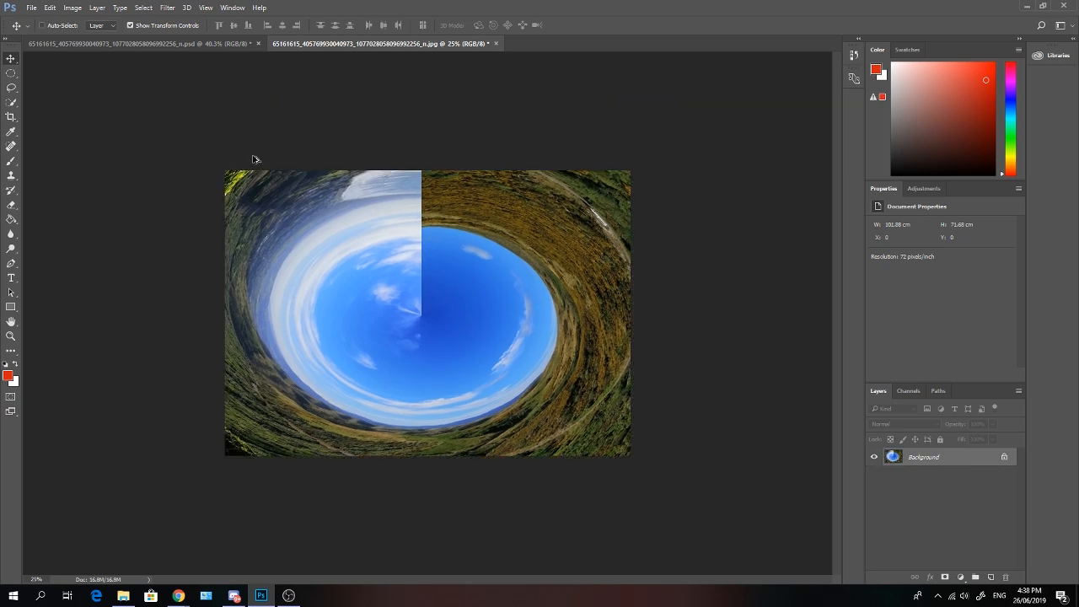
{"action": "key", "text": "ctrl+z"}
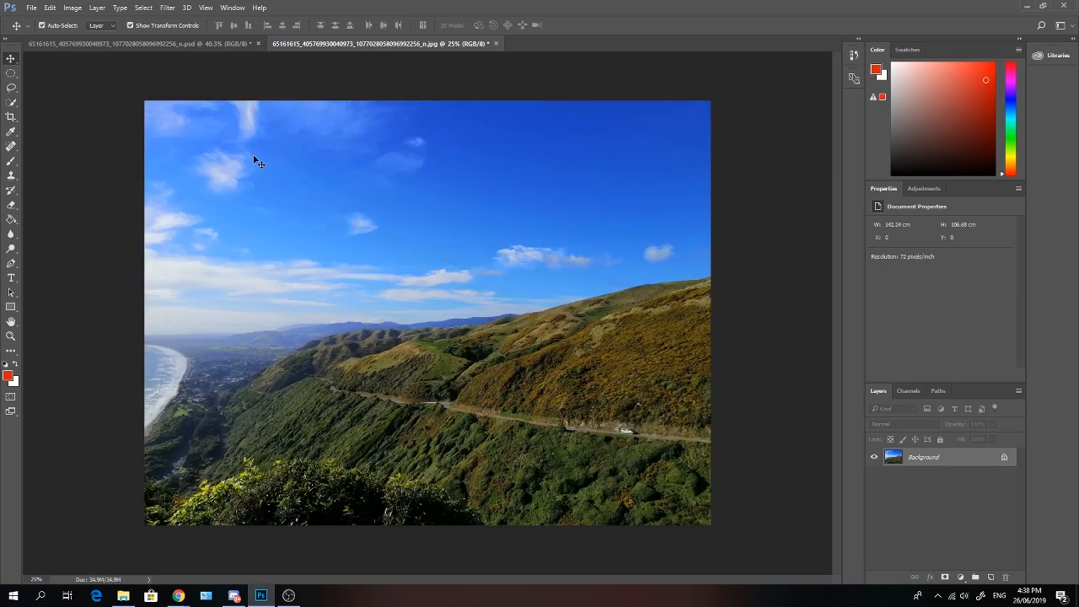
Compare the original landscape photo with the red-vortex composite, ending on the composite document
{"action": "left_click", "coordinate": [128, 44]}
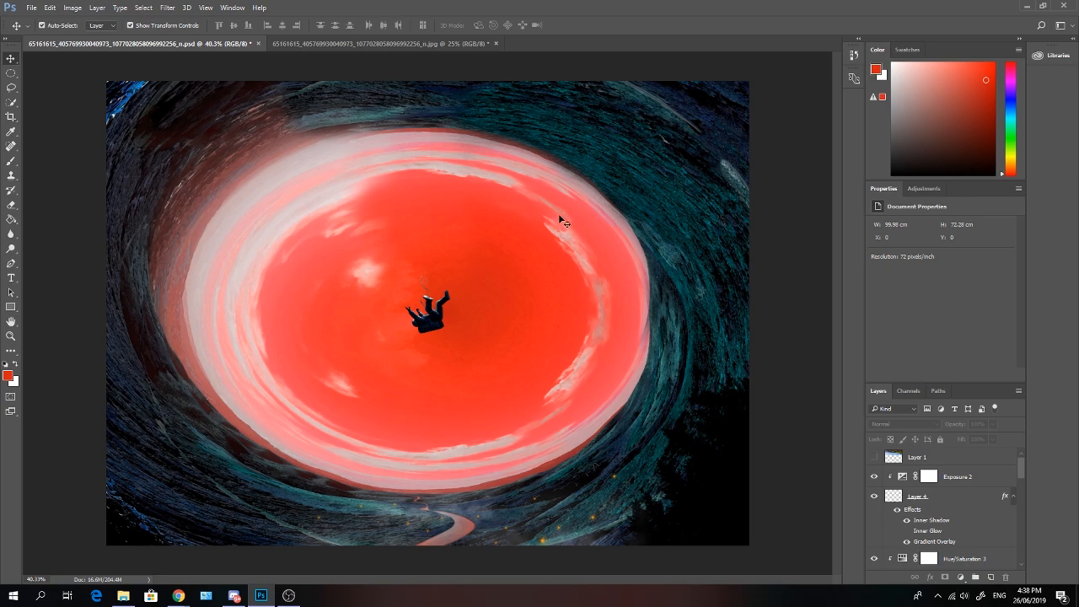
{"action": "left_click", "coordinate": [321, 44]}
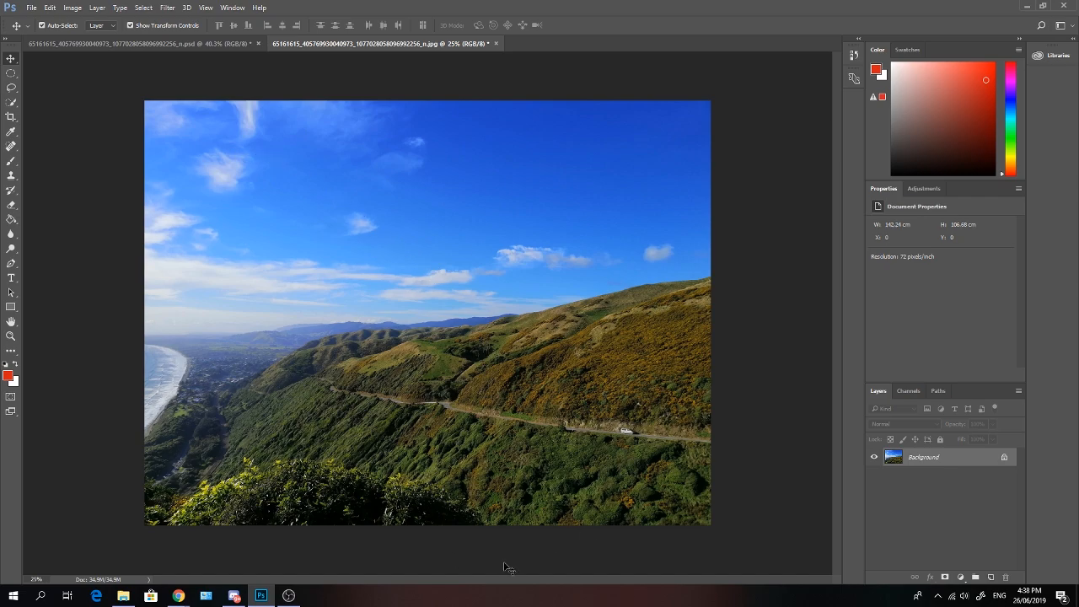
{"action": "left_click", "coordinate": [138, 47]}
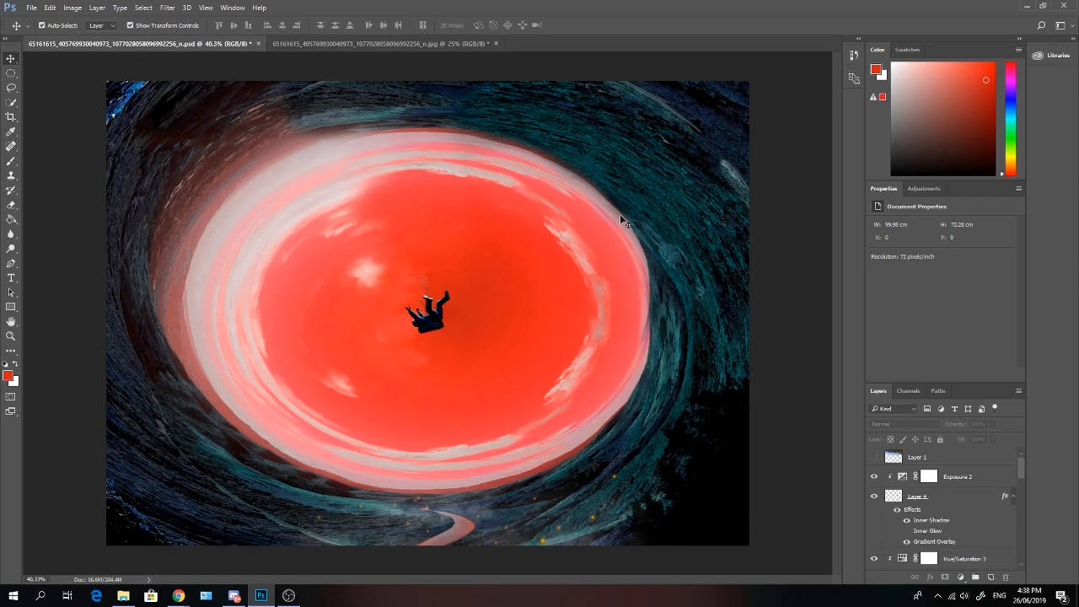